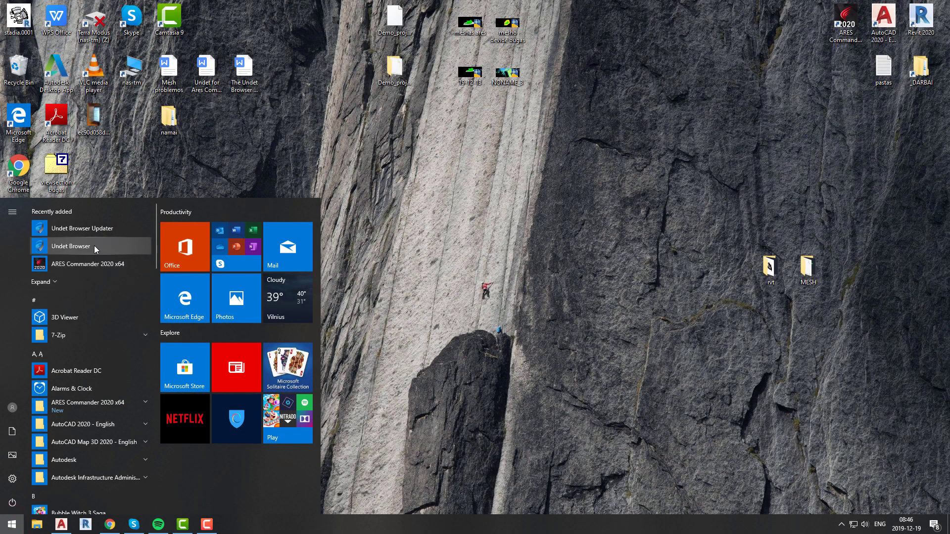
Step: Launch Undet Browser and sign in to WebShare with the account credentials
{"action": "left_click", "coordinate": [94, 247]}
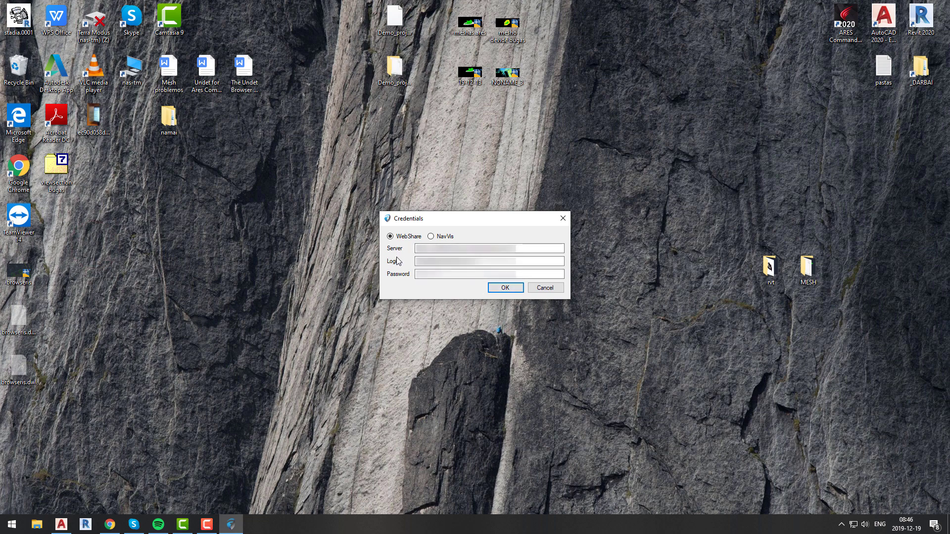
{"action": "left_click", "coordinate": [499, 286]}
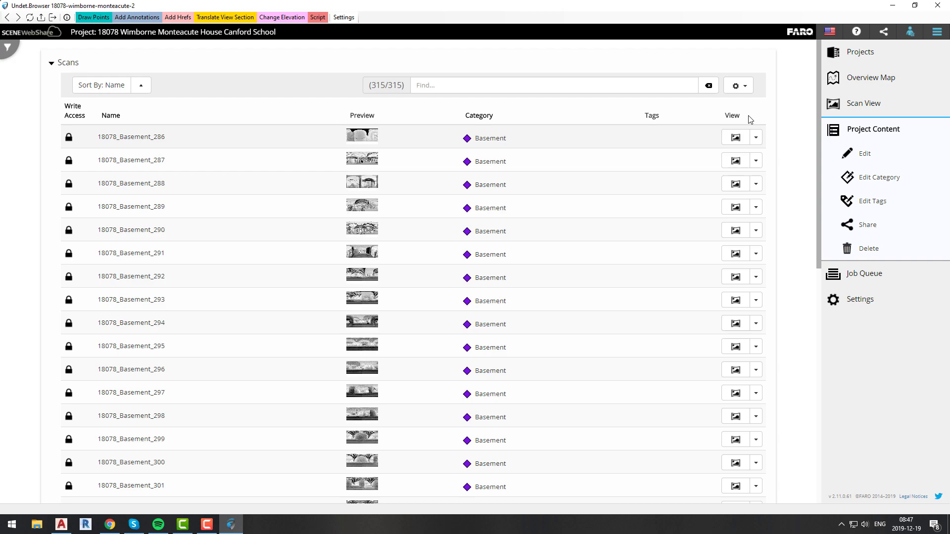
Step: Zoom into the 18078 project overview map and open the scan at a building pin
{"action": "left_click", "coordinate": [867, 79]}
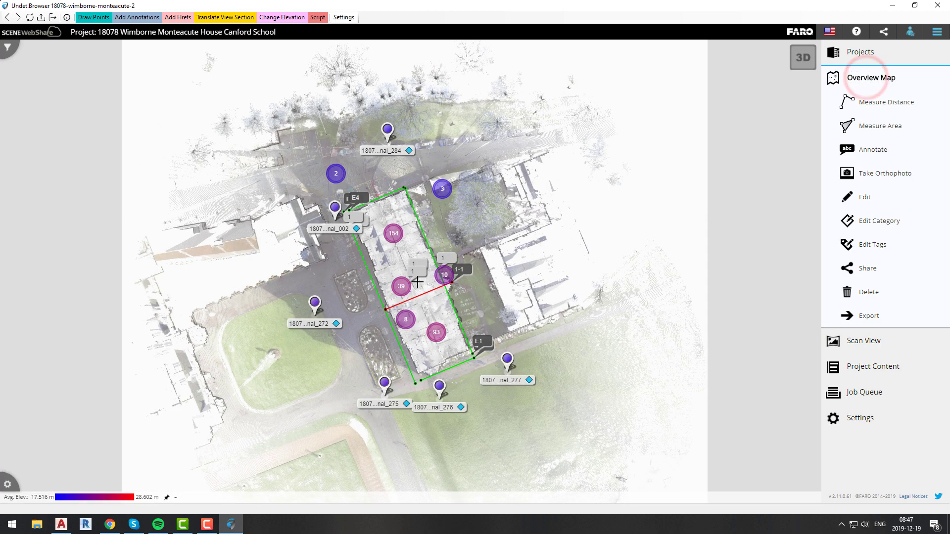
{"action": "scroll", "coordinate": [440, 282], "scroll_direction": "up", "scroll_amount": 3}
{"action": "scroll", "coordinate": [440, 282], "scroll_direction": "up", "scroll_amount": 3}
{"action": "scroll", "coordinate": [440, 281], "scroll_direction": "down", "scroll_amount": 3}
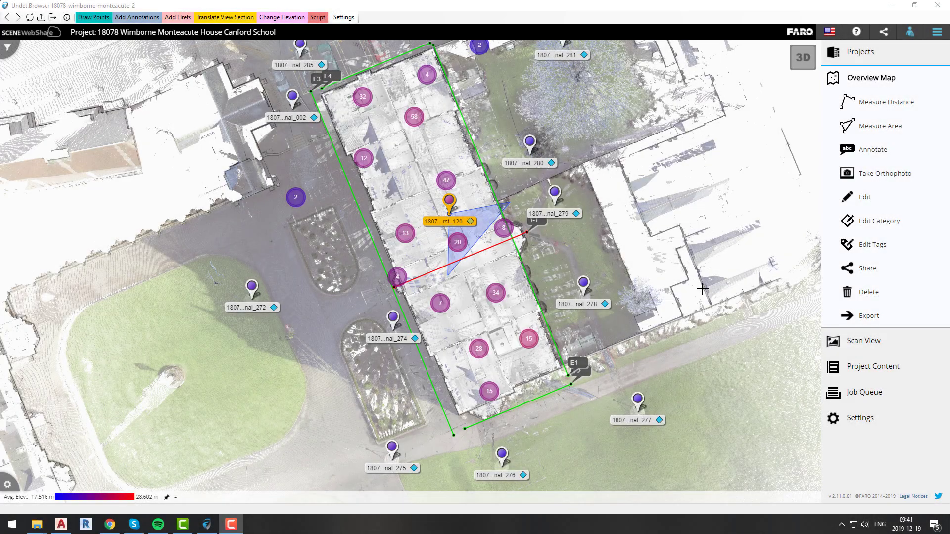
{"action": "scroll", "coordinate": [379, 313], "scroll_direction": "up", "scroll_amount": 5}
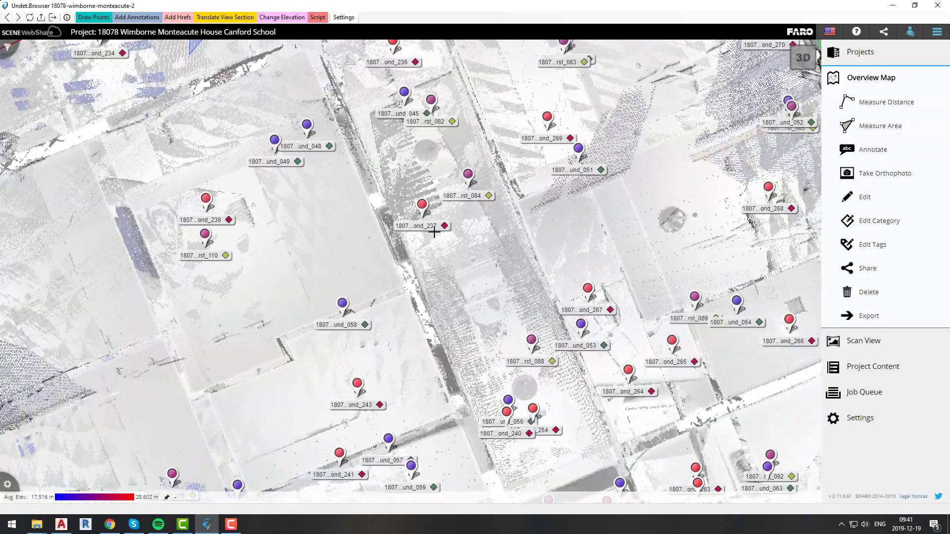
{"action": "left_click", "coordinate": [421, 204]}
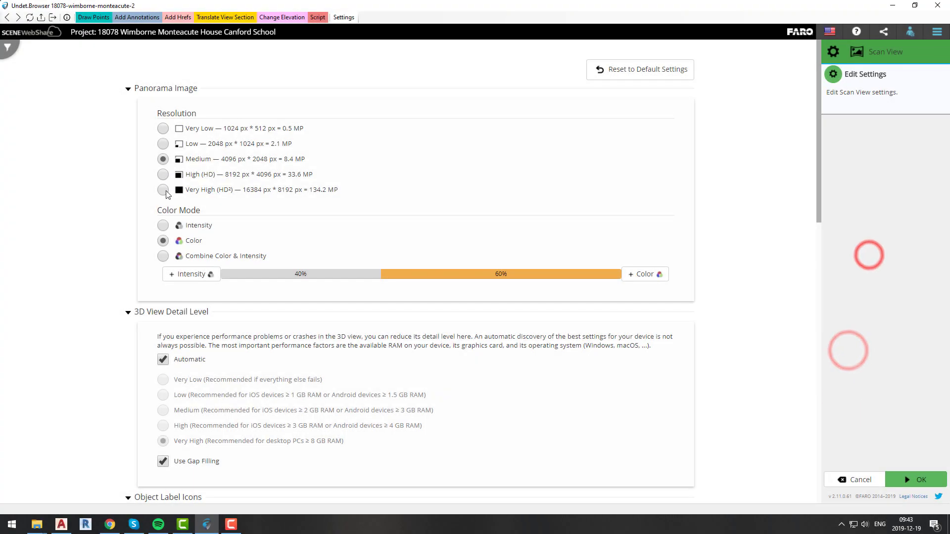
Step: Set the Scan Position 'Limit visibility to' value to 10 m and save the settings
{"action": "scroll", "coordinate": [208, 296], "scroll_direction": "down", "scroll_amount": 2}
{"action": "scroll", "coordinate": [207, 295], "scroll_direction": "down", "scroll_amount": 7}
{"action": "scroll", "coordinate": [235, 335], "scroll_direction": "down", "scroll_amount": 4}
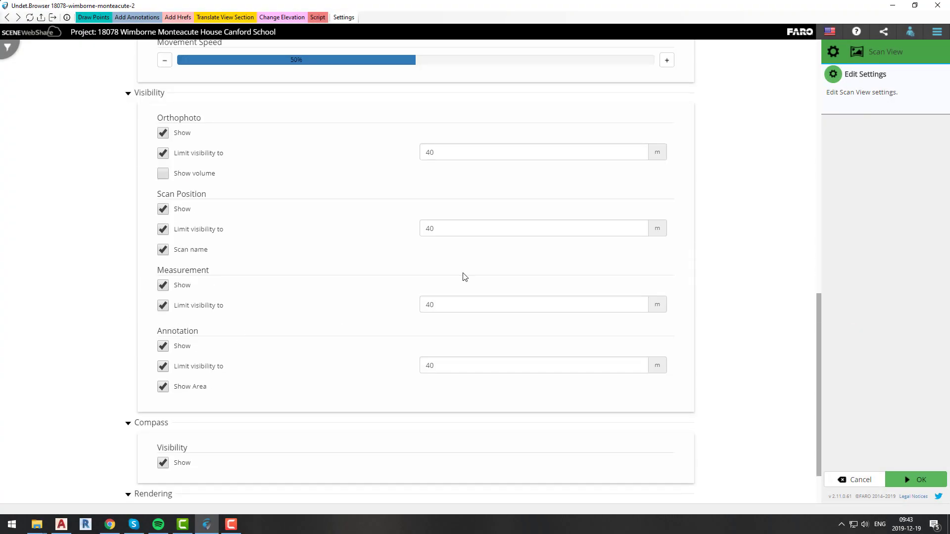
{"action": "double_click", "coordinate": [443, 228]}
{"action": "type", "text": "10"}
{"action": "left_click", "coordinate": [634, 253]}
{"action": "left_click", "coordinate": [921, 480]}
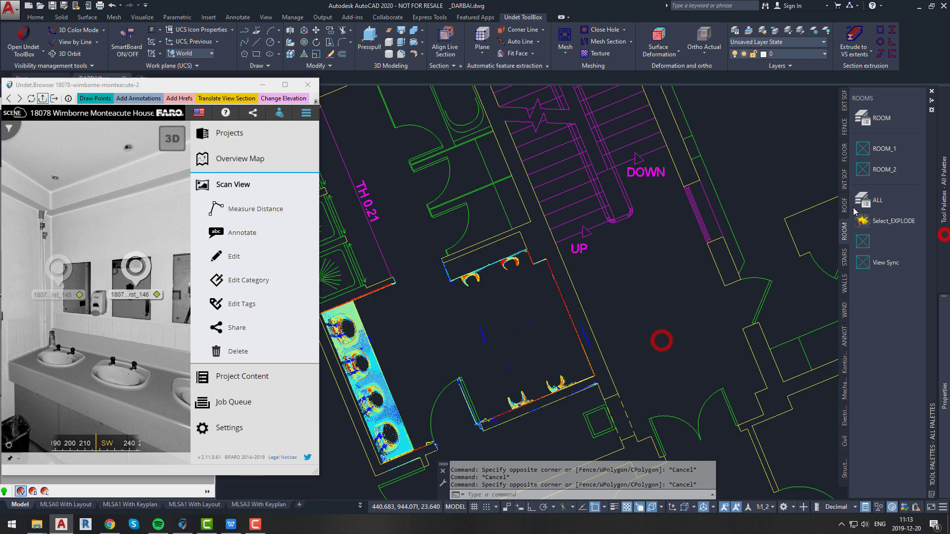
Step: Place the C_WBC washbasin block on the lower sink and copy it to another sink
{"action": "left_click", "coordinate": [886, 447]}
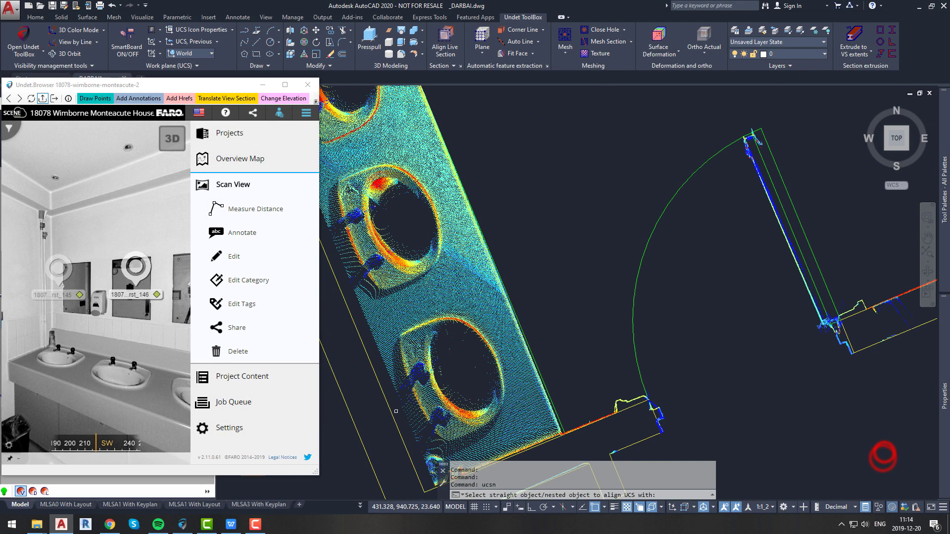
{"action": "left_click", "coordinate": [444, 455]}
{"action": "key", "text": "Return"}
{"action": "key", "text": "Return"}
{"action": "left_click", "coordinate": [474, 373]}
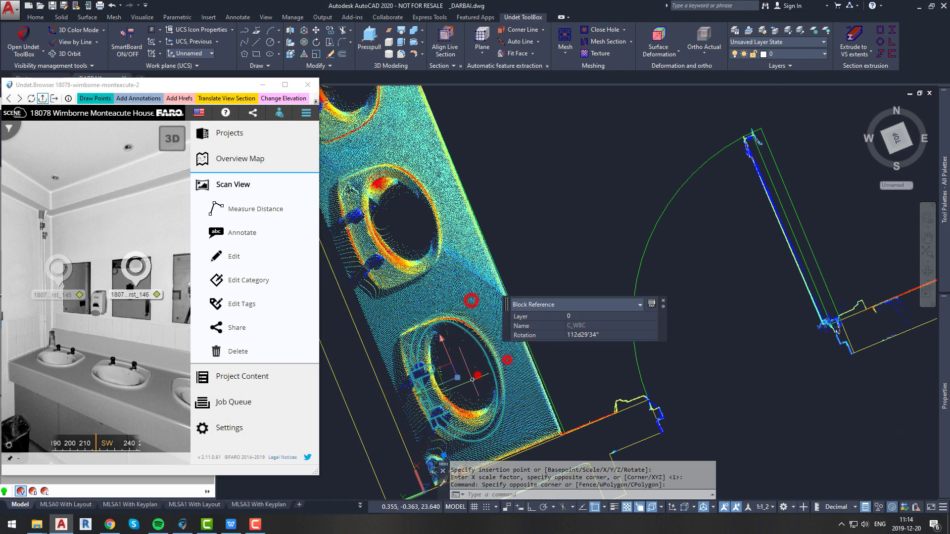
{"action": "right_click", "coordinate": [474, 374]}
{"action": "left_click", "coordinate": [520, 225]}
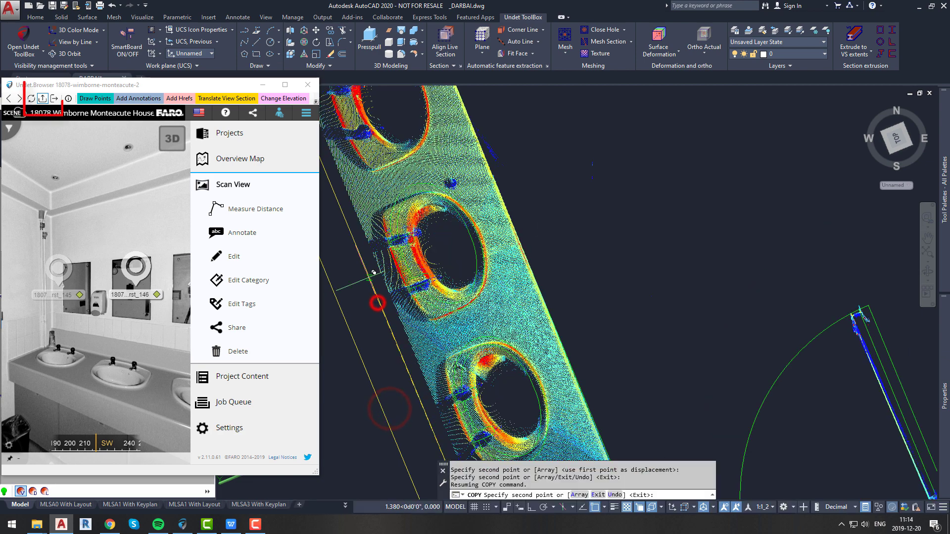
{"action": "middle_click_drag", "start_coordinate": [371, 257], "coordinate": [375, 297]}
{"action": "left_click", "coordinate": [371, 292]}
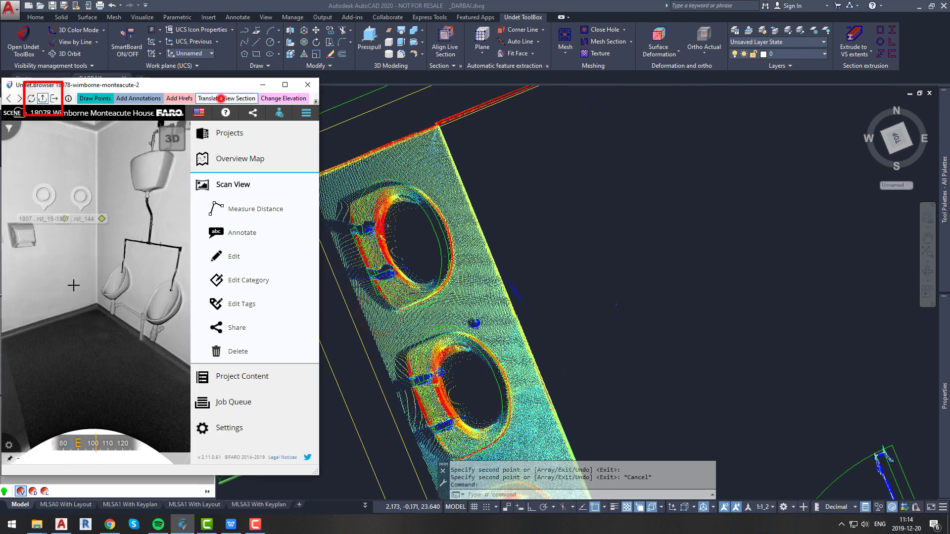
Step: Move the view section to the urinal scan and insert a urinal block at the left urinal
{"action": "left_click", "coordinate": [136, 309]}
{"action": "left_click", "coordinate": [226, 98]}
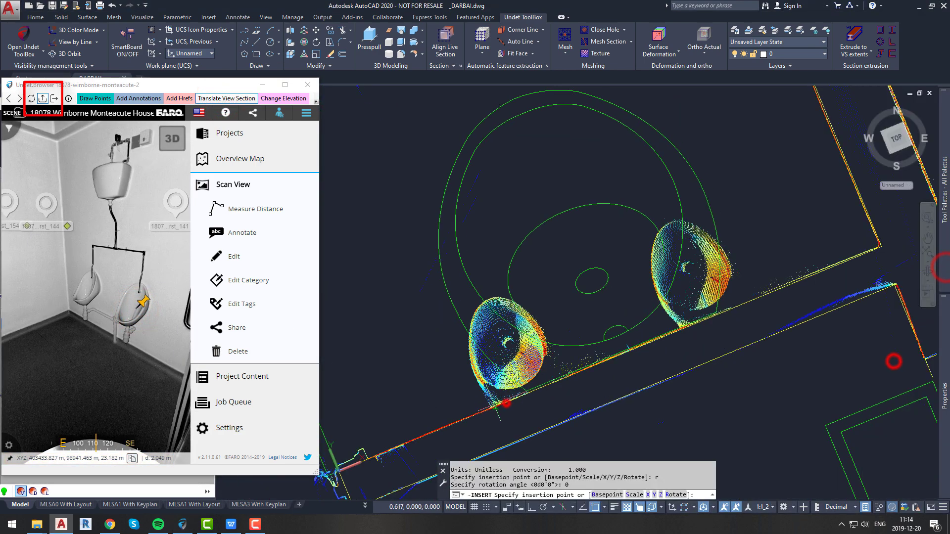
{"action": "left_click", "coordinate": [489, 402]}
{"action": "left_click", "coordinate": [525, 284]}
{"action": "left_click", "coordinate": [578, 343]}
{"action": "left_click", "coordinate": [520, 333]}
{"action": "left_click", "coordinate": [616, 153]}
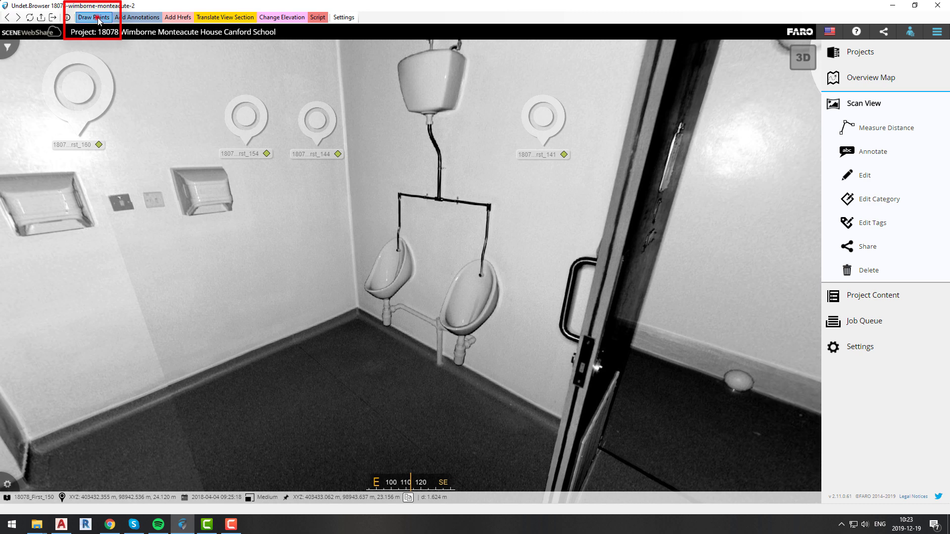
Step: Jump to a closer scan position and draw a point on the left urinal
{"action": "double_click", "coordinate": [448, 303]}
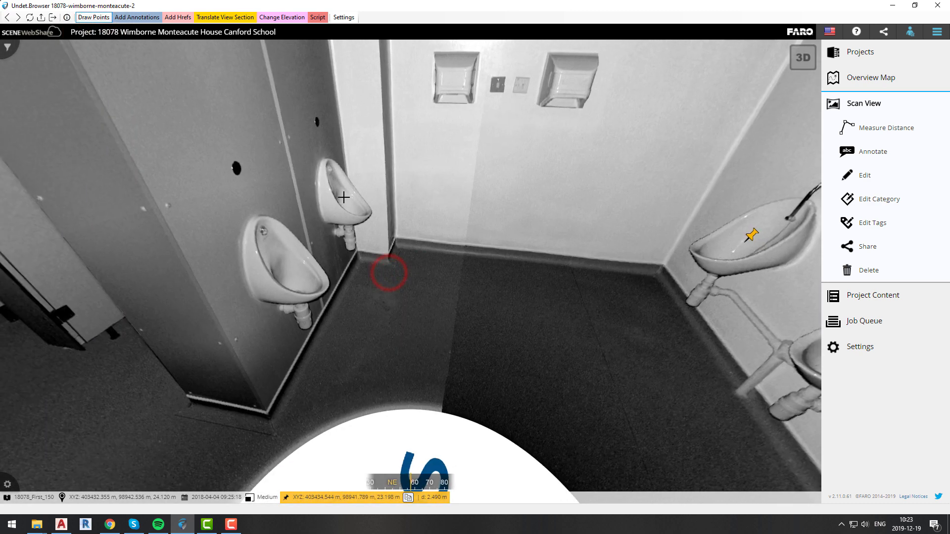
{"action": "left_click", "coordinate": [344, 197]}
{"action": "left_click", "coordinate": [298, 279]}
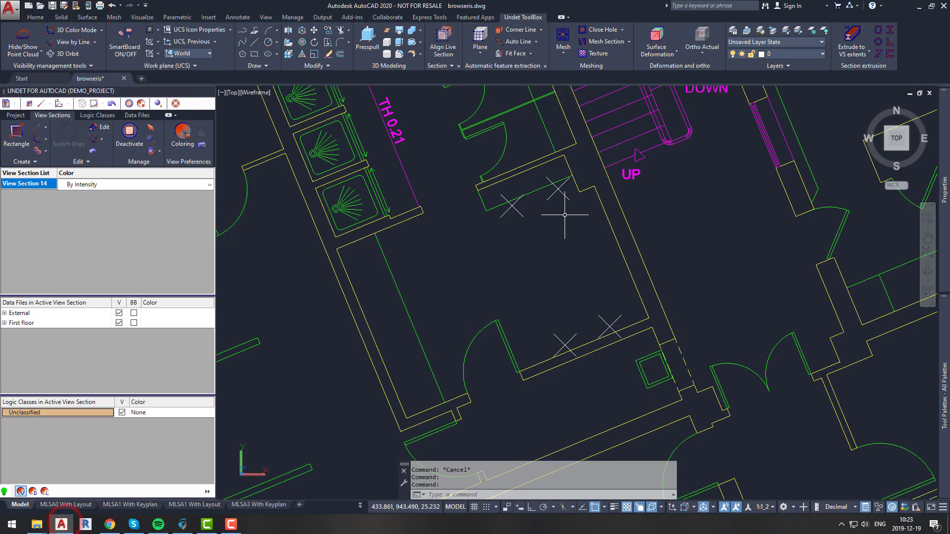
{"action": "left_click", "coordinate": [561, 196]}
{"action": "left_click", "coordinate": [512, 206]}
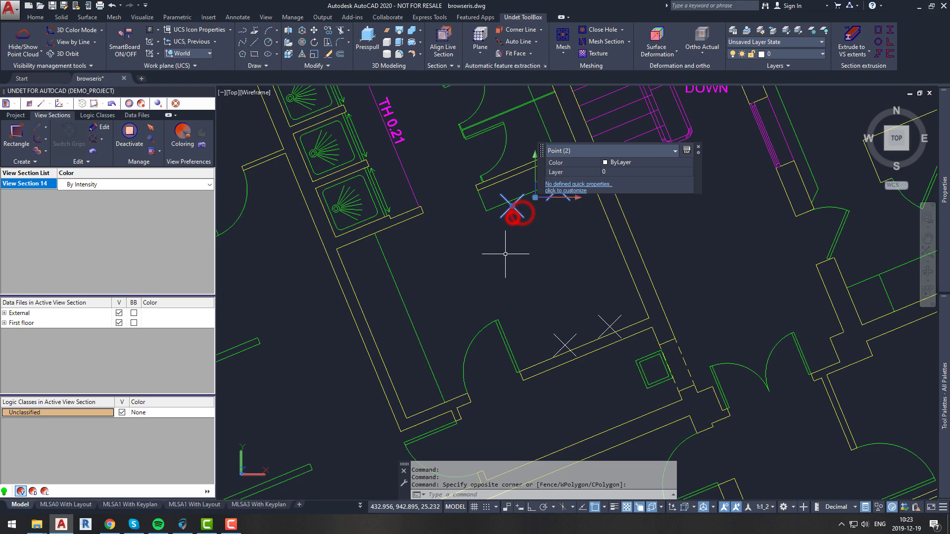
{"action": "left_click", "coordinate": [505, 256]}
{"action": "key", "text": "Escape"}
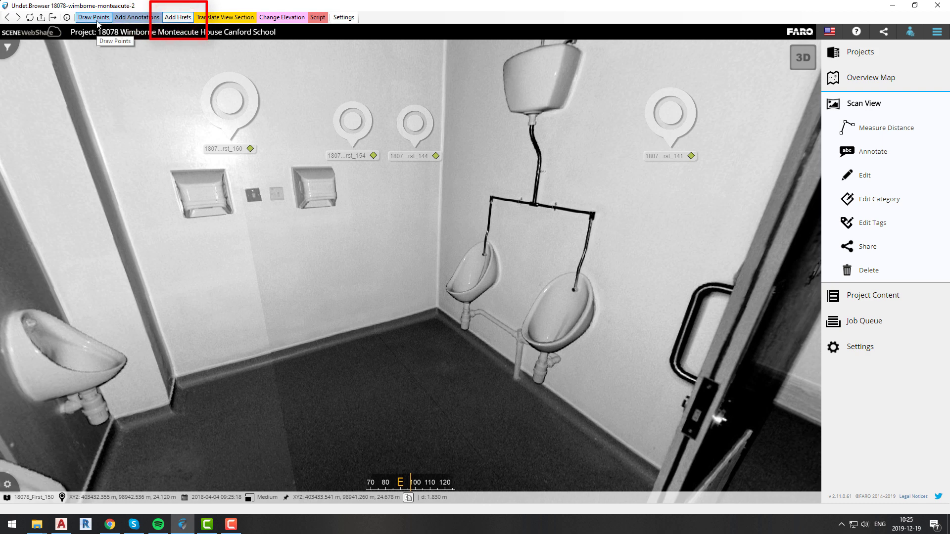
Step: Draw a point on the right wall dispenser and check it in the AutoCAD plan
{"action": "left_click", "coordinate": [97, 18]}
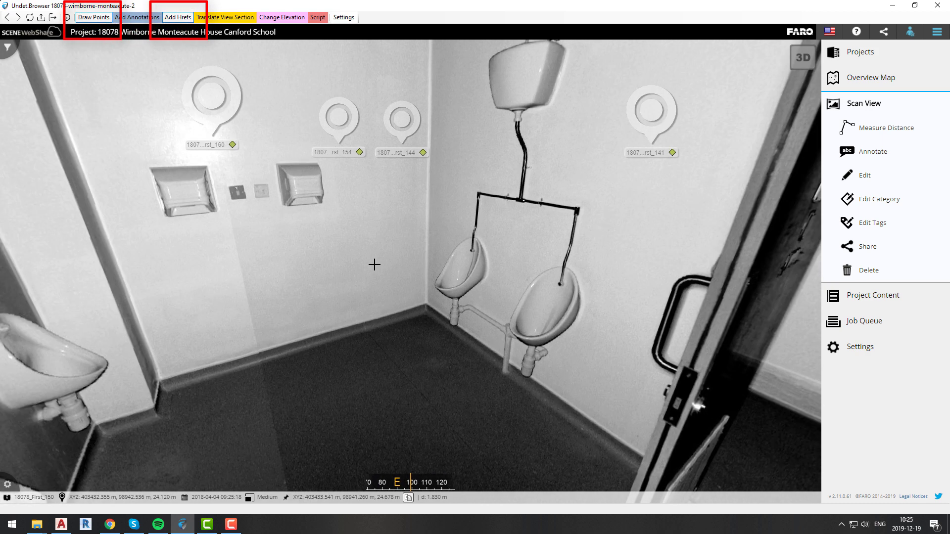
{"action": "left_click_drag", "start_coordinate": [375, 265], "coordinate": [273, 193]}
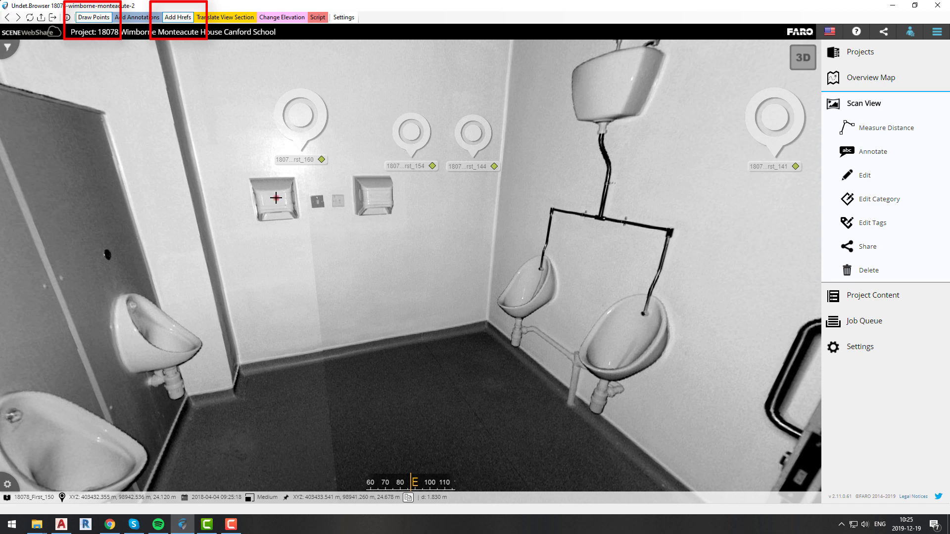
{"action": "left_click", "coordinate": [276, 197]}
{"action": "left_click", "coordinate": [382, 192]}
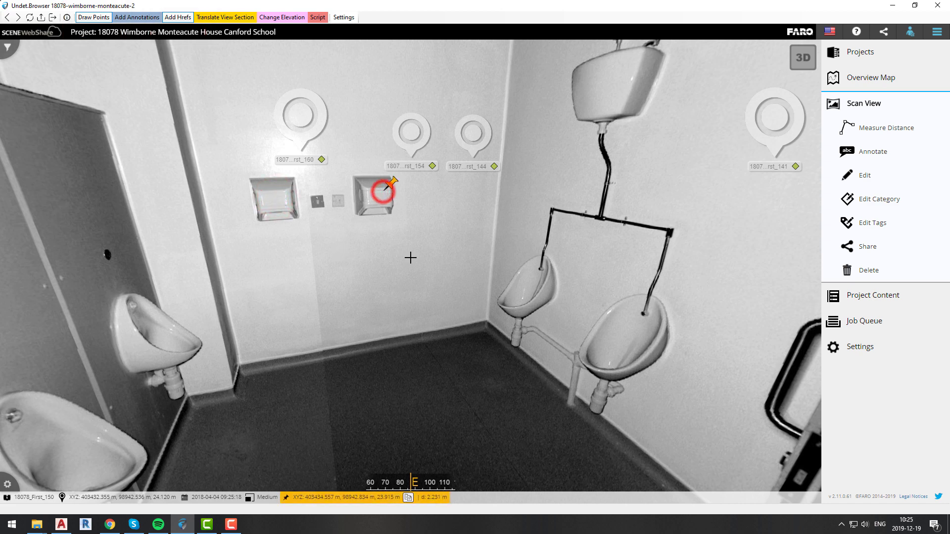
{"action": "left_click", "coordinate": [62, 525]}
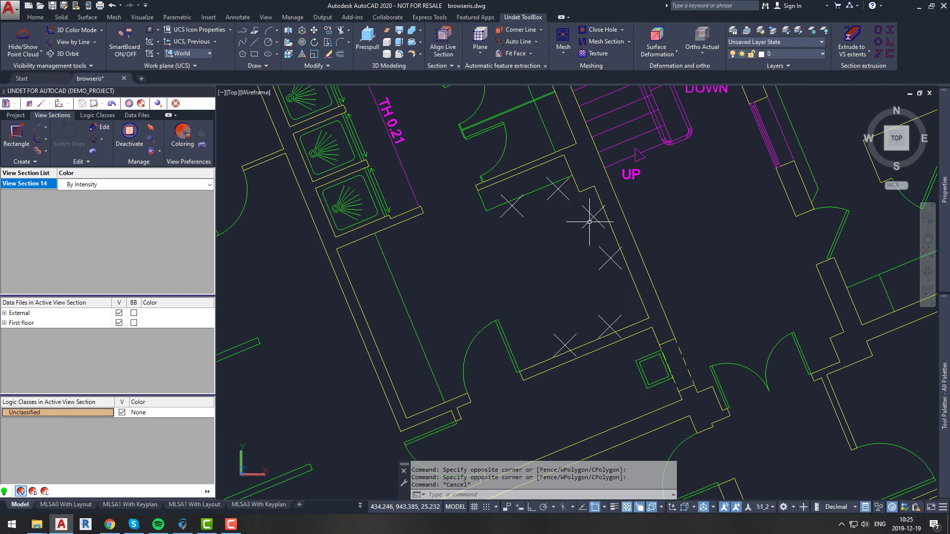
Step: Open the new point's hyperlinked scan image, then close it and return to the drawing
{"action": "left_click", "coordinate": [588, 223]}
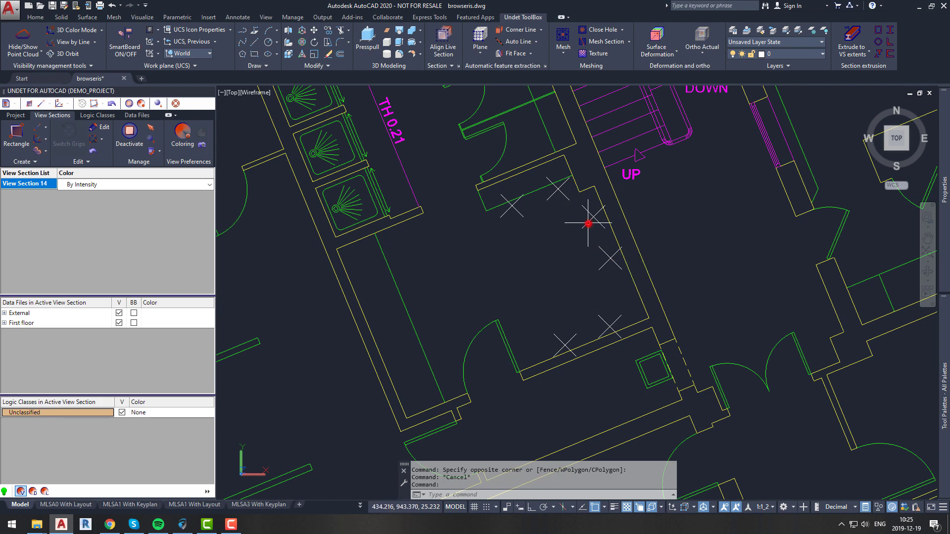
{"action": "left_click", "coordinate": [588, 223]}
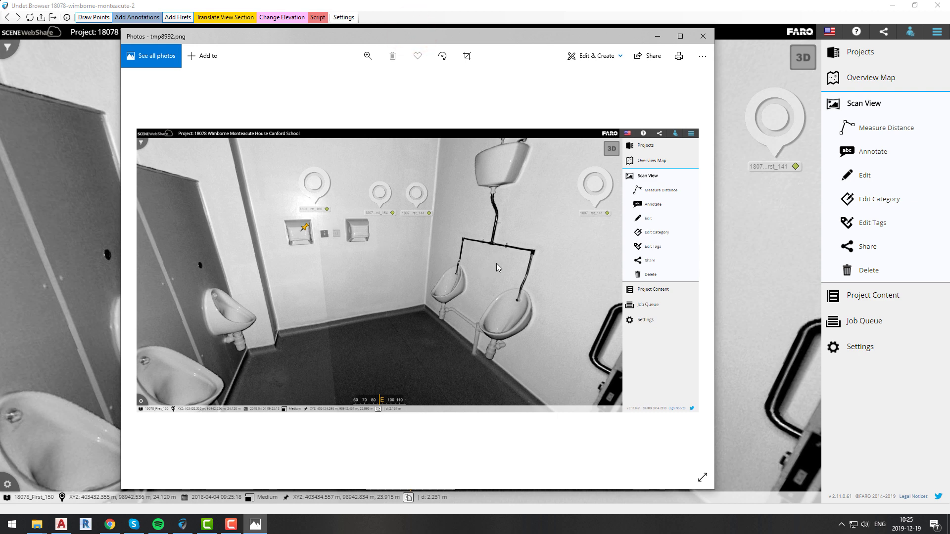
{"action": "left_click", "coordinate": [703, 39]}
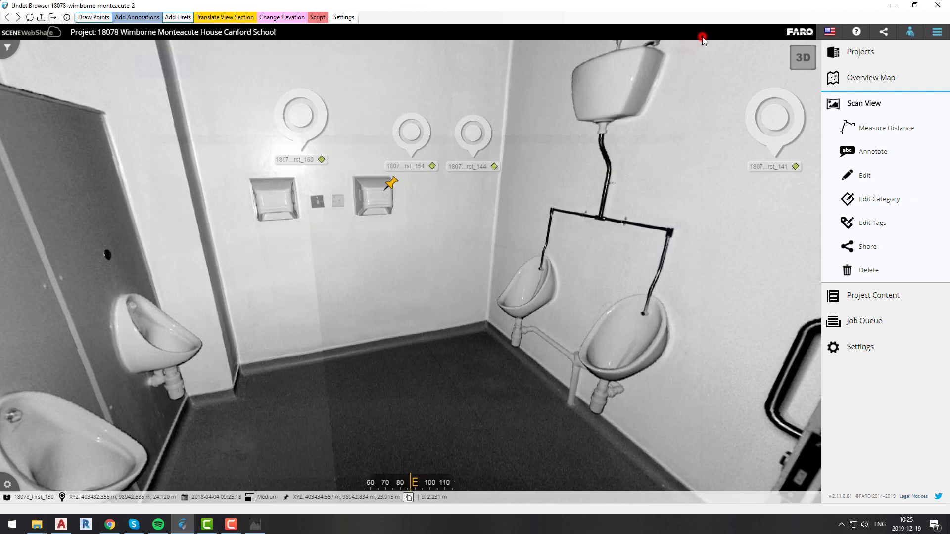
{"action": "left_click", "coordinate": [59, 527]}
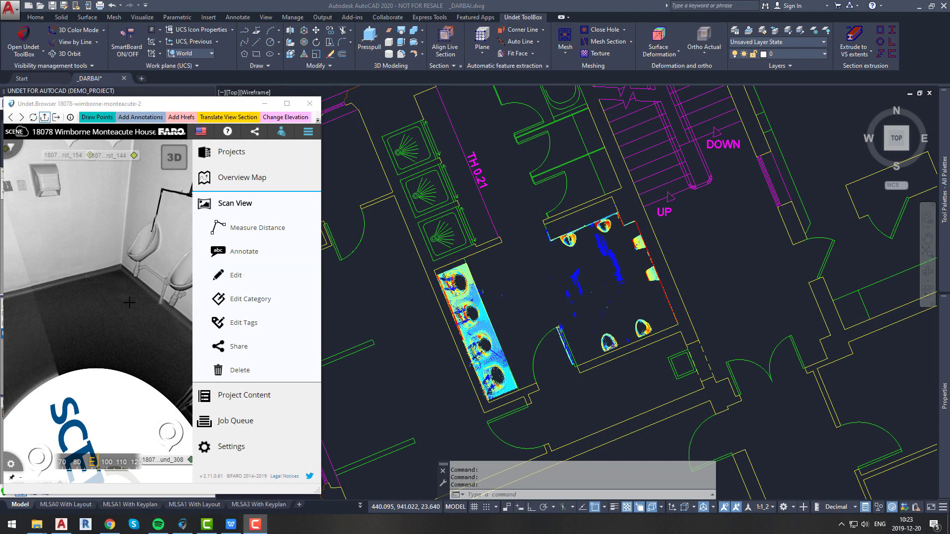
Step: Translate the view section by picking floor, wall, then urinal points in the docked scan
{"action": "left_click", "coordinate": [104, 300]}
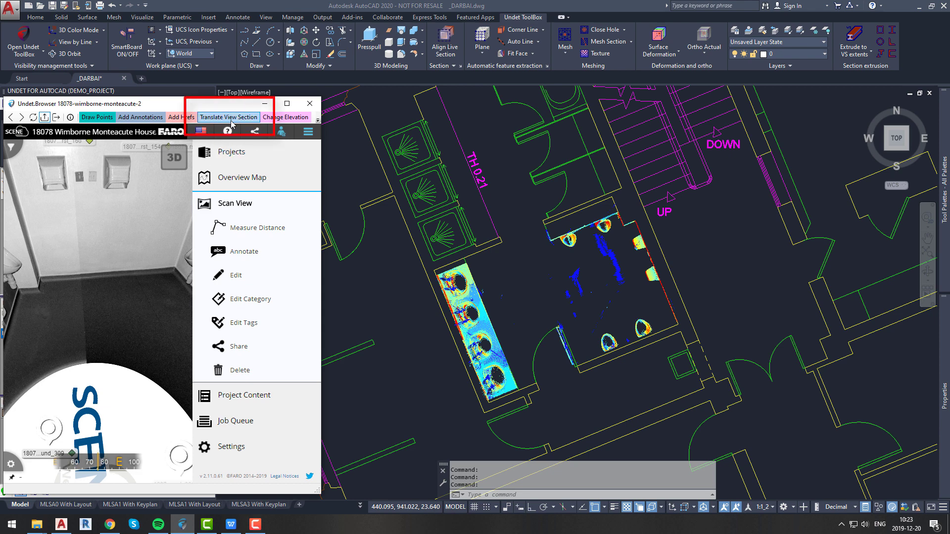
{"action": "left_click", "coordinate": [111, 301]}
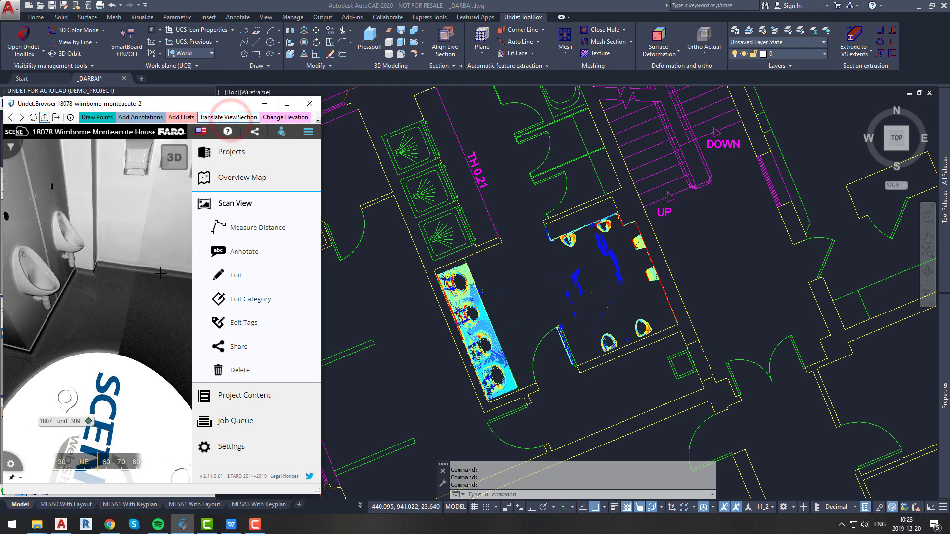
{"action": "left_click", "coordinate": [110, 302]}
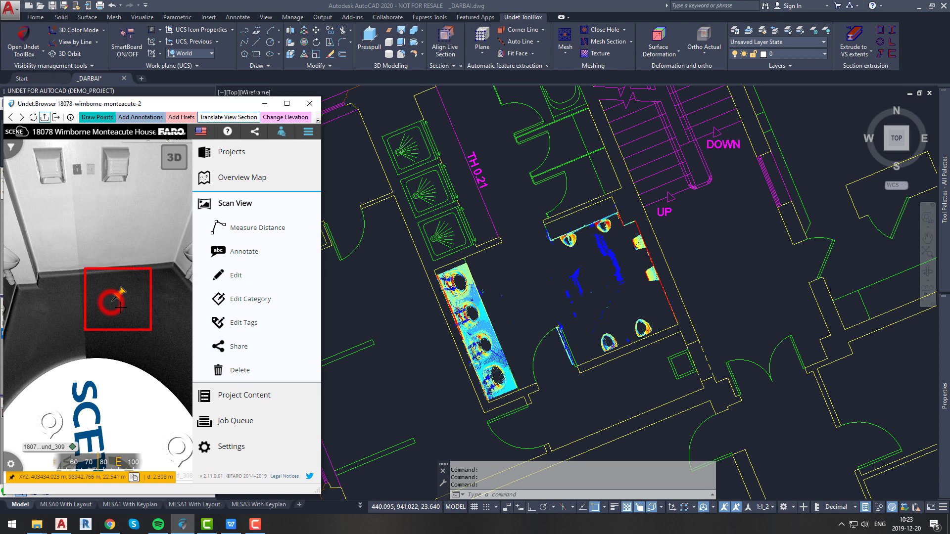
{"action": "left_click", "coordinate": [153, 360]}
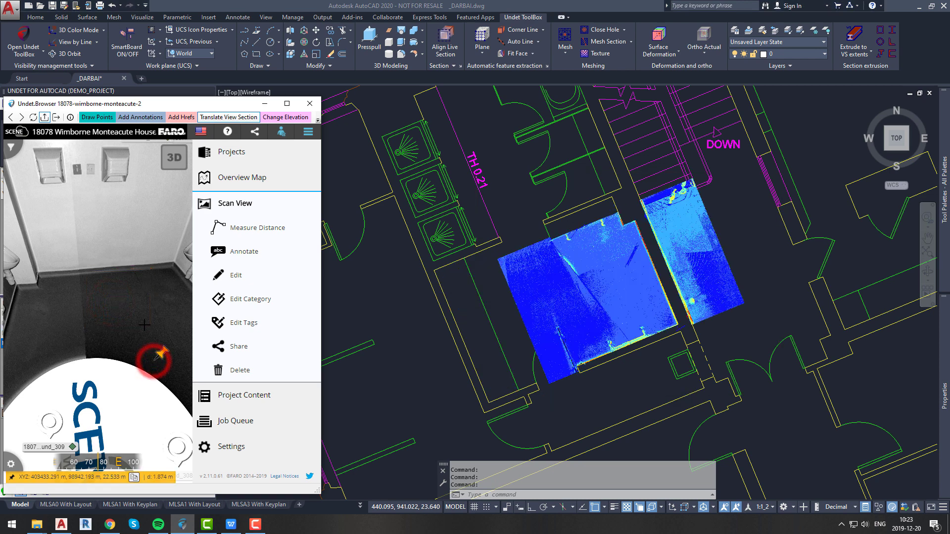
{"action": "left_click_drag", "start_coordinate": [107, 210], "coordinate": [81, 254]}
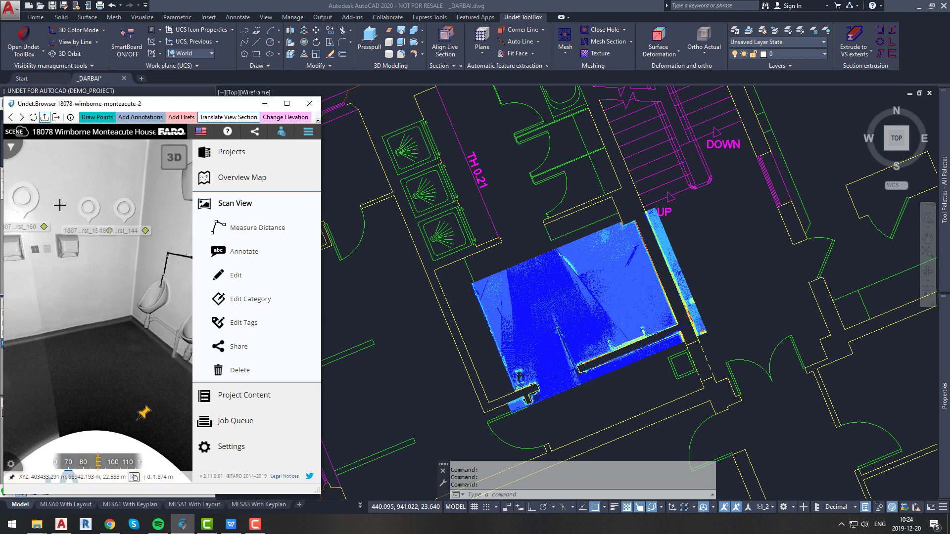
{"action": "left_click", "coordinate": [60, 205]}
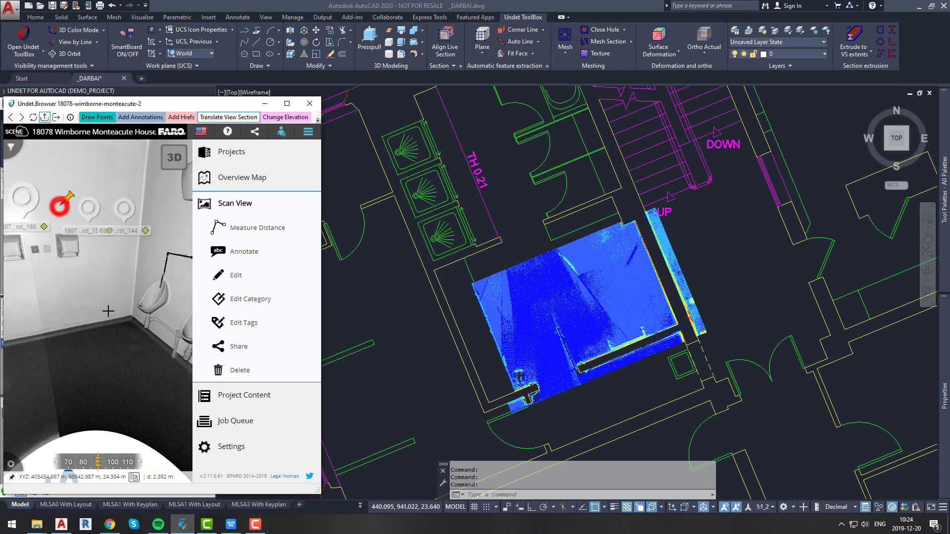
{"action": "double_click", "coordinate": [118, 342]}
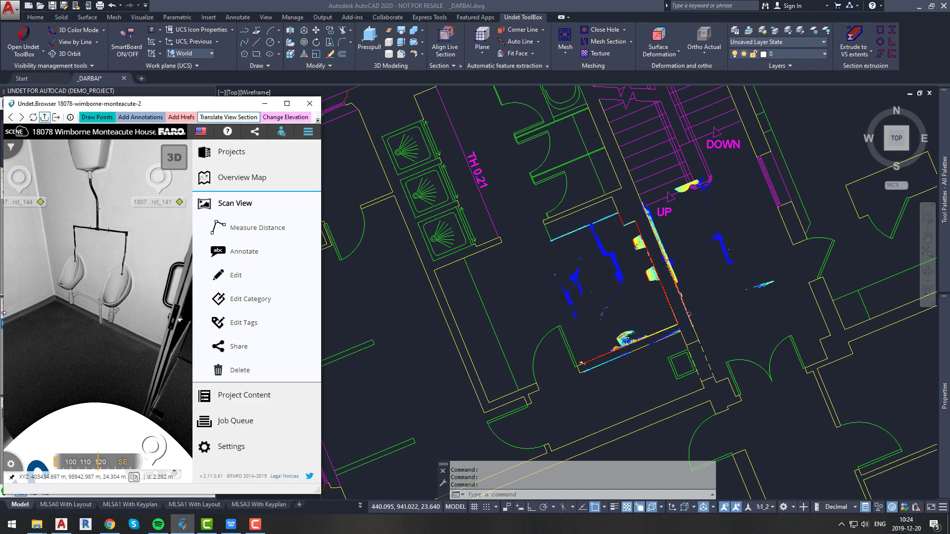
{"action": "double_click", "coordinate": [115, 293]}
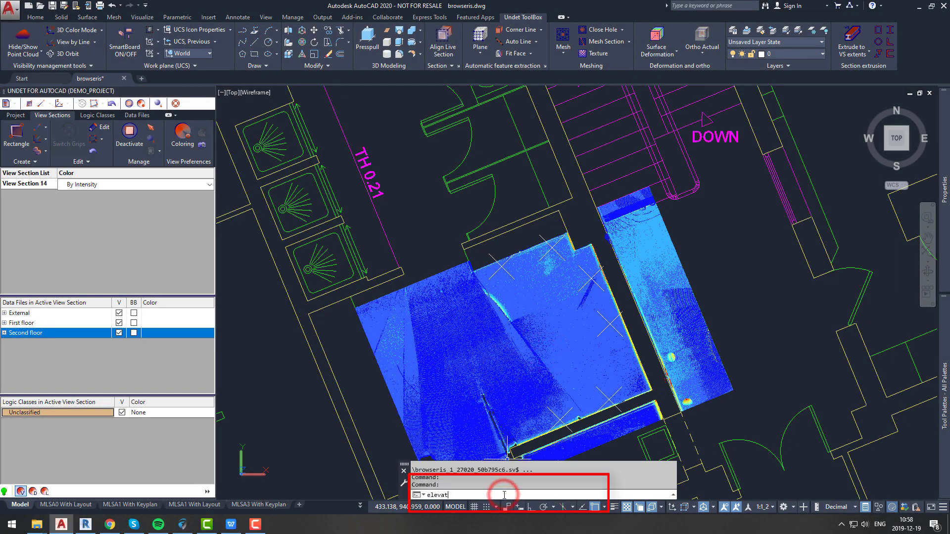
{"action": "key", "text": "Return"}
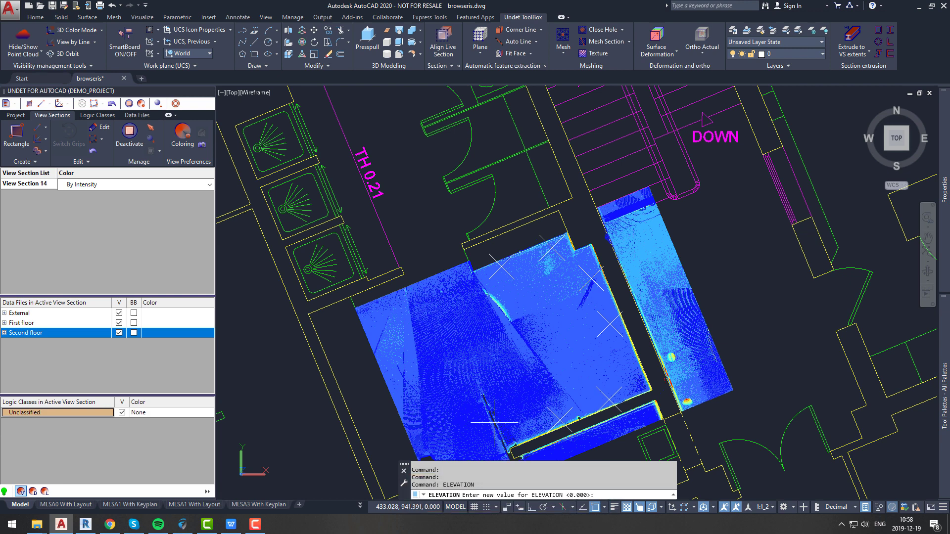
{"action": "key", "text": "Escape"}
{"action": "scroll", "coordinate": [451, 360], "scroll_direction": "down", "scroll_amount": 8}
{"action": "type", "text": "rectang"}
{"action": "key", "text": "Return"}
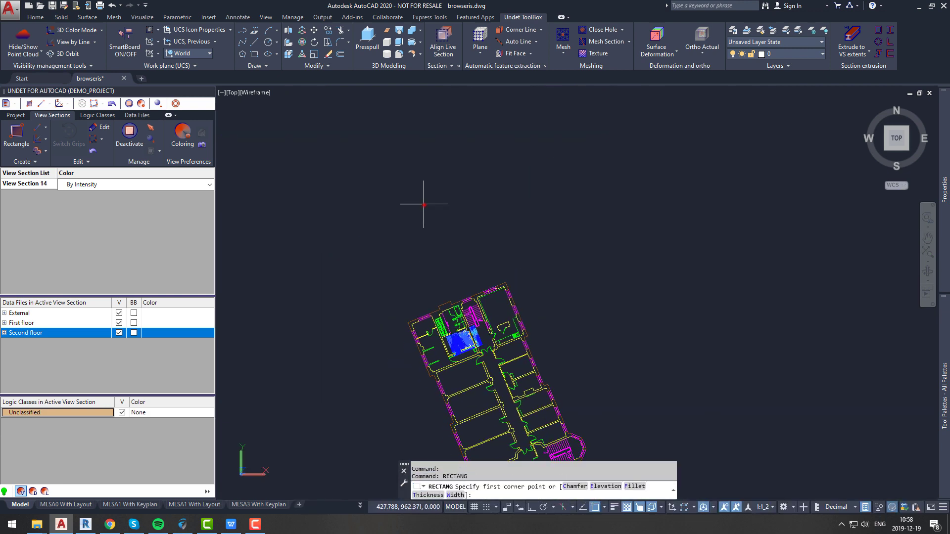
{"action": "left_click", "coordinate": [422, 204]}
{"action": "left_click", "coordinate": [521, 246]}
{"action": "mouse_move", "coordinate": [562, 286]}
{"action": "middle_mouse_down", "text": "shift"}
{"action": "mouse_move", "coordinate": [587, 259]}
{"action": "mouse_move", "coordinate": [586, 174]}
{"action": "middle_mouse_up", "text": "shift"}
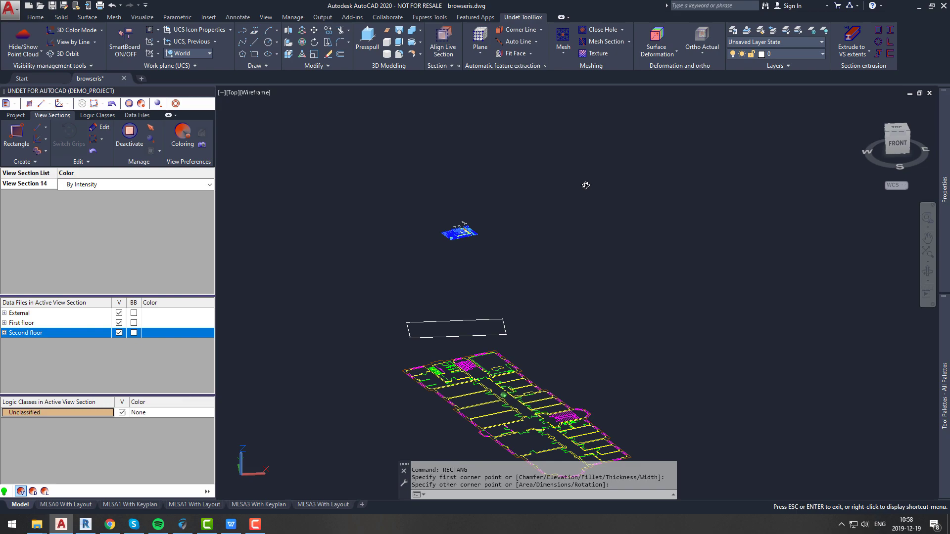
{"action": "type", "text": "plan"}
{"action": "key", "text": "Return"}
{"action": "key", "text": "Return"}
{"action": "scroll", "coordinate": [544, 257], "scroll_direction": "up", "scroll_amount": 3}
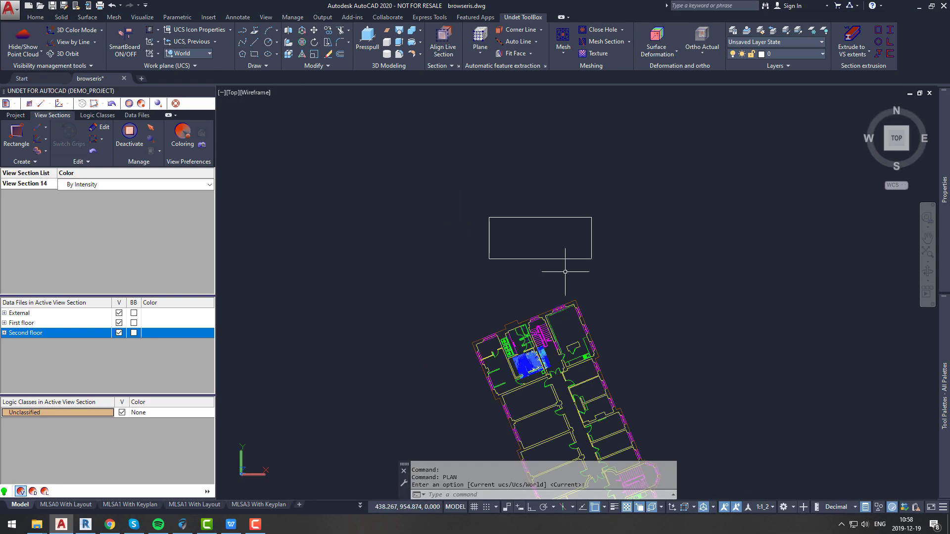
{"action": "left_click", "coordinate": [564, 271]}
{"action": "left_click", "coordinate": [536, 249]}
{"action": "key", "text": "Delete"}
{"action": "middle_click_drag", "start_coordinate": [484, 335], "coordinate": [481, 316]}
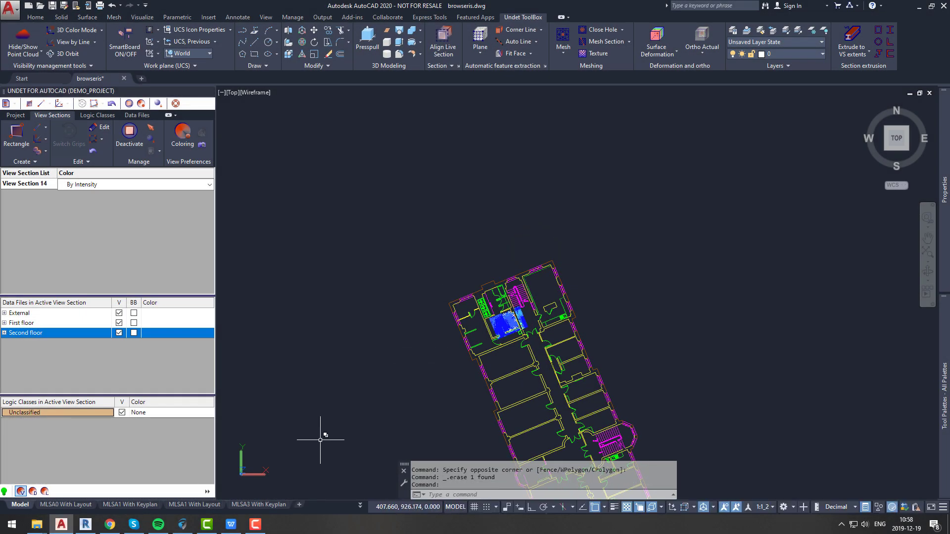
Step: Use Change Elevation on a left-urinal point in the scan to get 23.304 m
{"action": "left_click", "coordinate": [183, 524]}
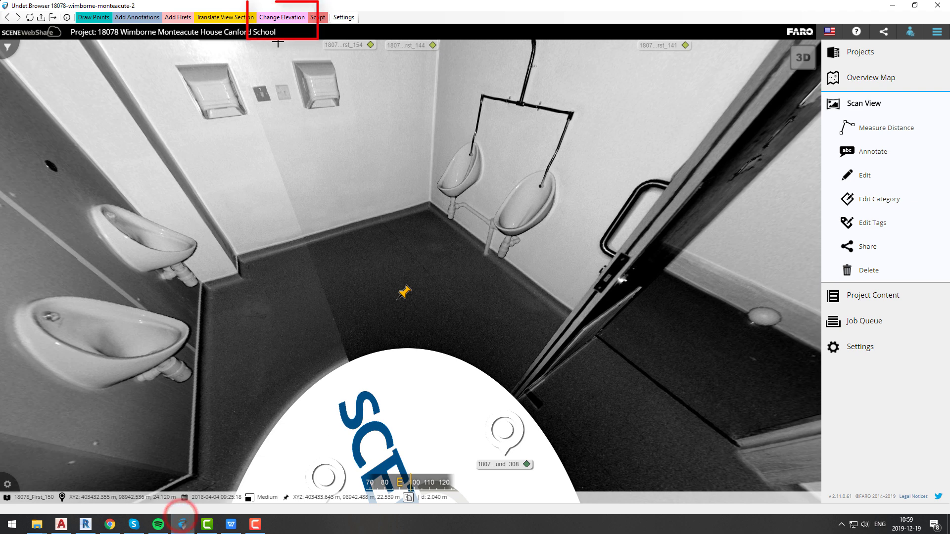
{"action": "left_click", "coordinate": [274, 19]}
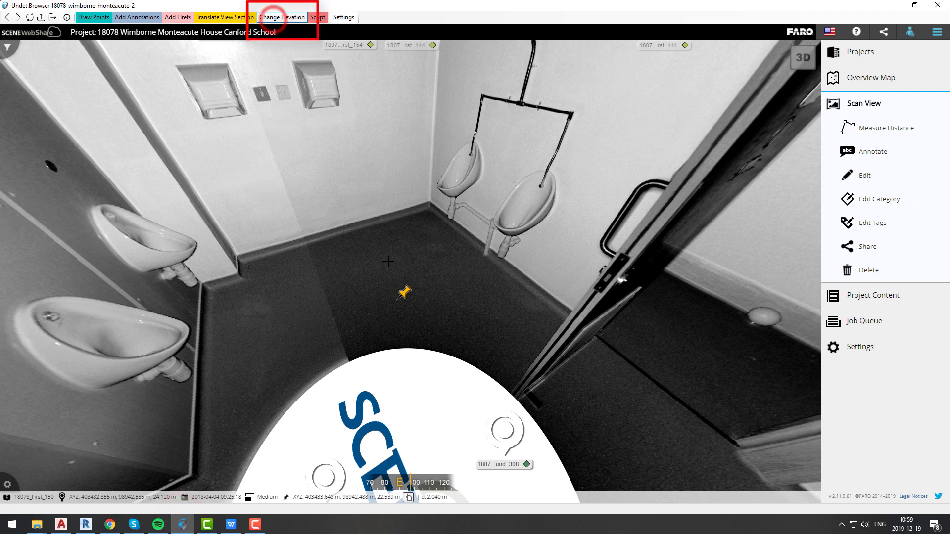
{"action": "left_click", "coordinate": [473, 171]}
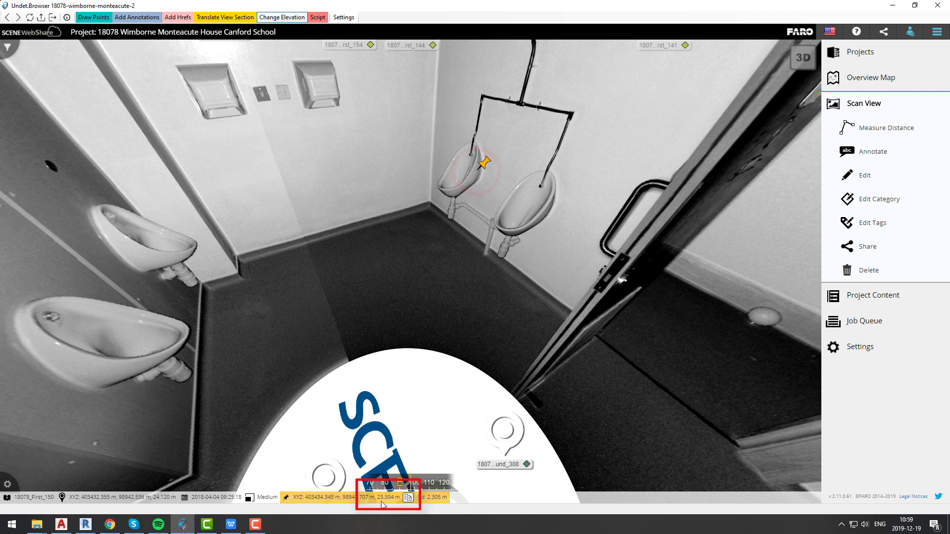
{"action": "left_click", "coordinate": [61, 524]}
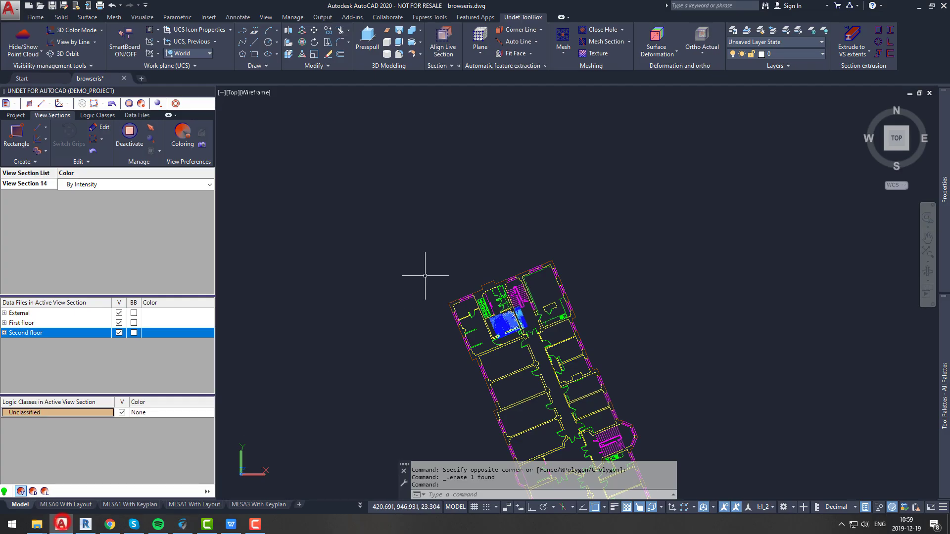
{"action": "key", "text": "Escape"}
{"action": "type", "text": "elevation"}
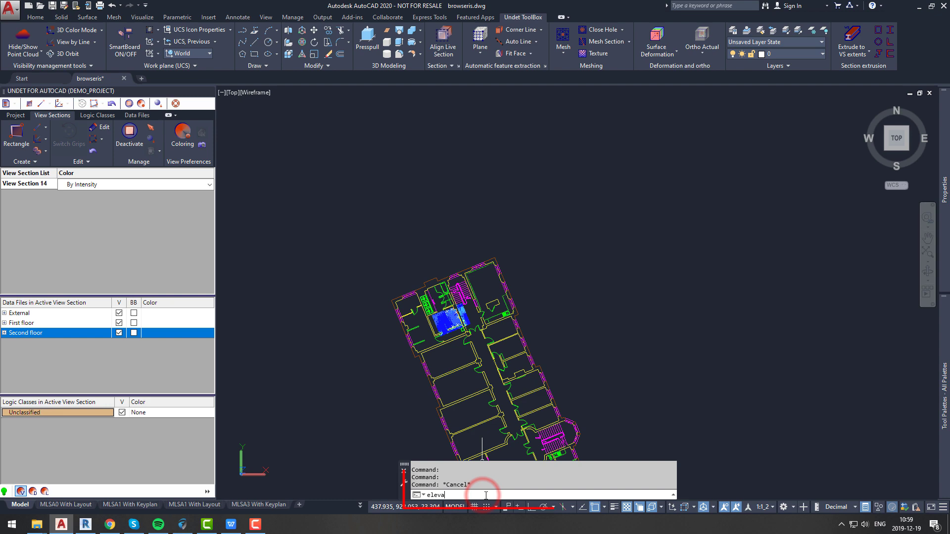
{"action": "key", "text": "Return"}
{"action": "key", "text": "Escape"}
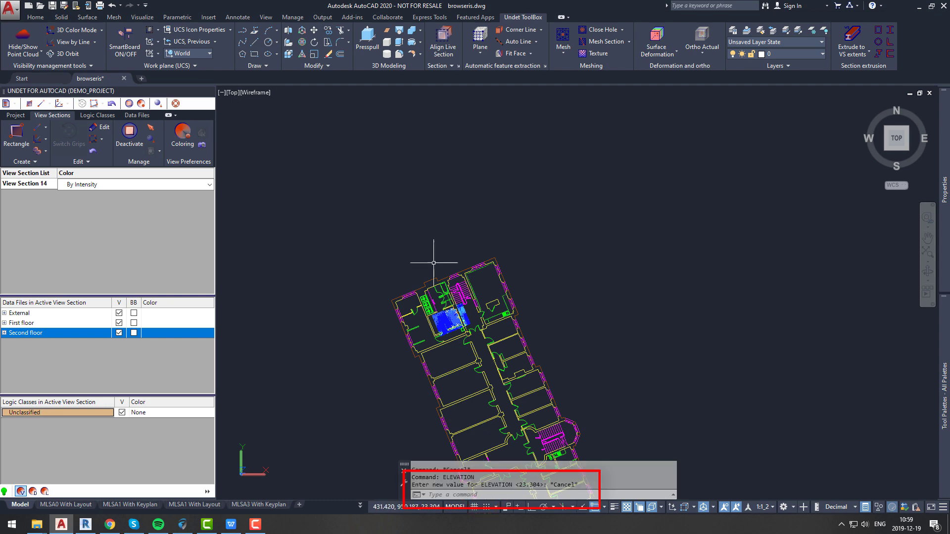
{"action": "type", "text": "rectang"}
{"action": "key", "text": "Return"}
{"action": "left_click", "coordinate": [426, 223]}
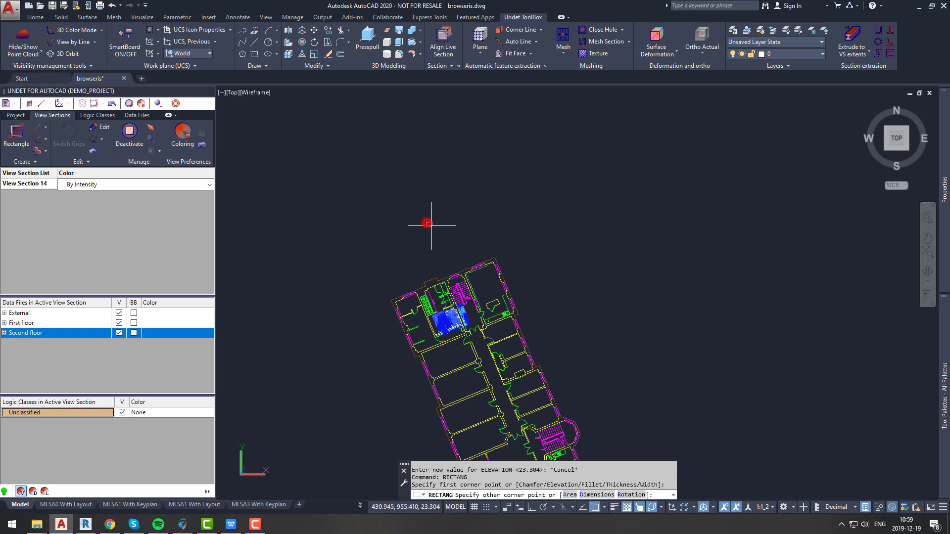
{"action": "mouse_move", "coordinate": [469, 268]}
{"action": "middle_mouse_down", "text": "shift"}
{"action": "mouse_move", "coordinate": [566, 218]}
{"action": "mouse_move", "coordinate": [542, 288]}
{"action": "middle_mouse_up", "text": "shift"}
{"action": "type", "text": "pla"}
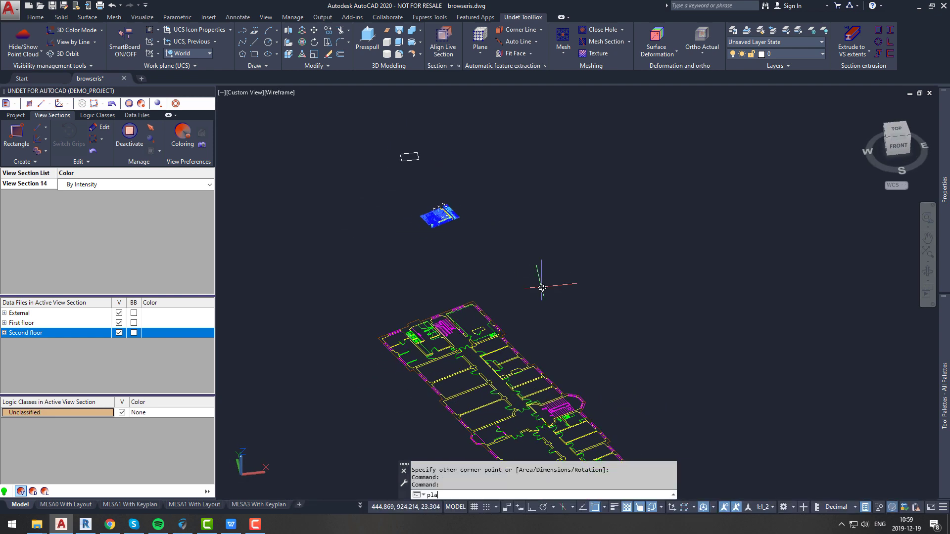
{"action": "key", "text": "Return"}
{"action": "key", "text": "Return"}
{"action": "key", "text": "Escape"}
{"action": "left_click", "coordinate": [552, 235]}
{"action": "left_click", "coordinate": [516, 183]}
{"action": "key", "text": "Delete"}
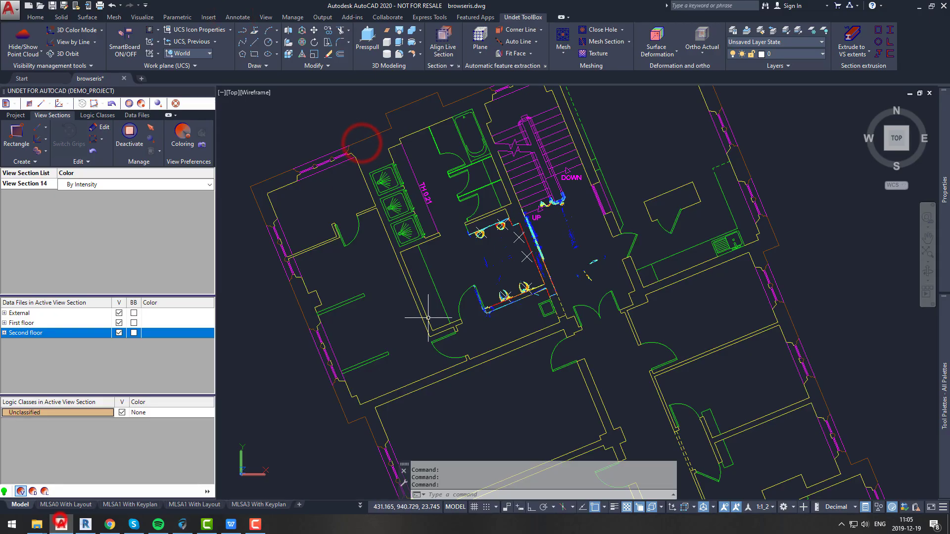
Step: Pick the hand dryer in the panorama to locate it in the point cloud, then orbit it
{"action": "left_click", "coordinate": [183, 525]}
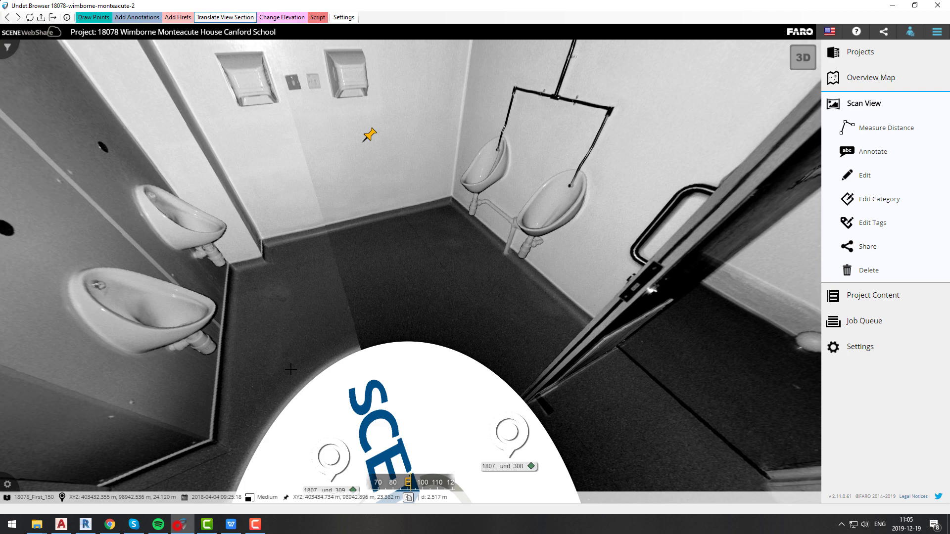
{"action": "left_click_drag", "start_coordinate": [335, 159], "coordinate": [381, 251]}
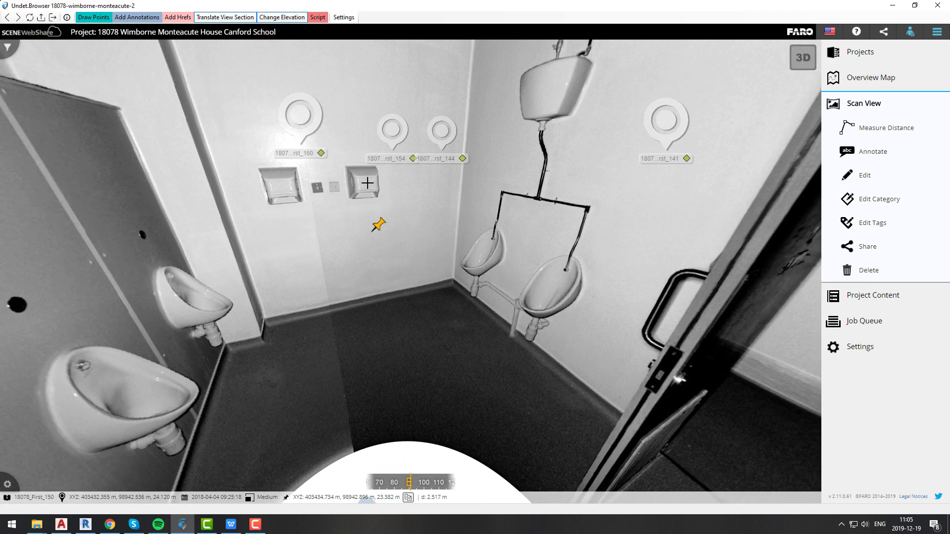
{"action": "left_click", "coordinate": [367, 183]}
{"action": "left_click", "coordinate": [62, 524]}
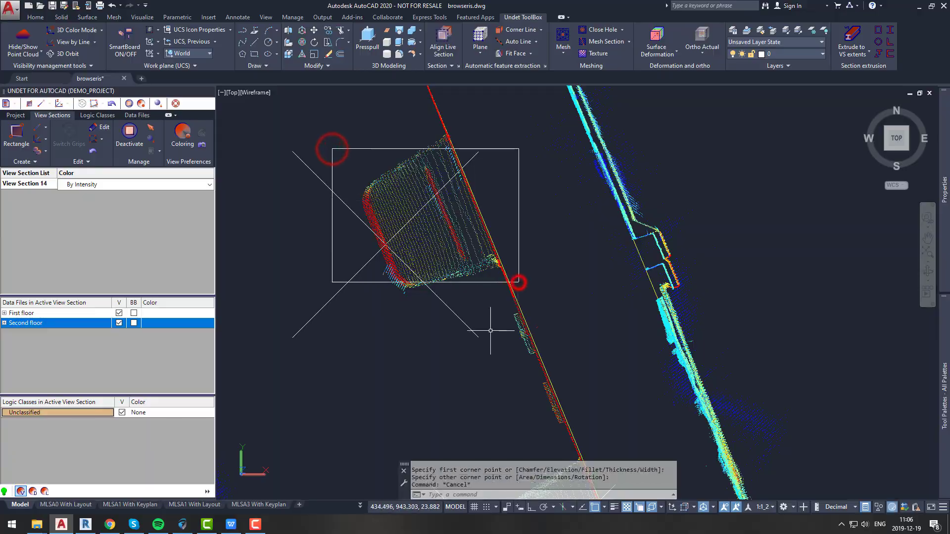
{"action": "middle_click_drag", "start_coordinate": [490, 330], "coordinate": [477, 323], "text": "shift"}
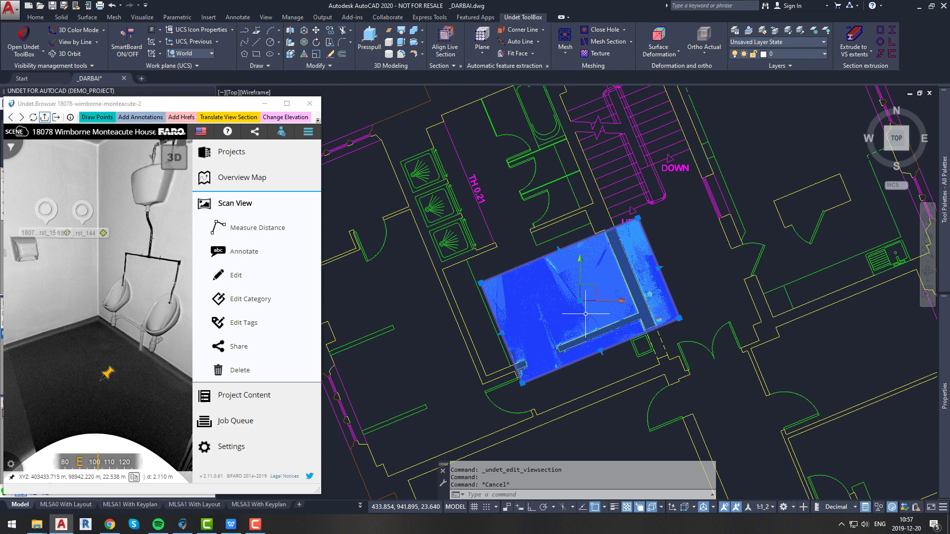
Step: Move the blue view section into the lower-right room
{"action": "scroll", "coordinate": [585, 314], "scroll_direction": "down", "scroll_amount": 5}
{"action": "scroll", "coordinate": [585, 313], "scroll_direction": "up", "scroll_amount": 4}
{"action": "left_click", "coordinate": [580, 286]}
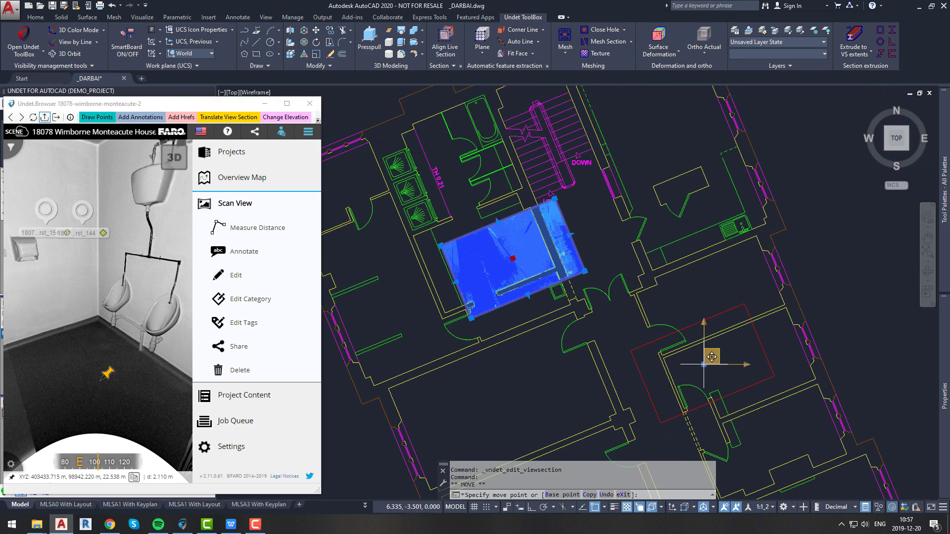
{"action": "left_click", "coordinate": [742, 369]}
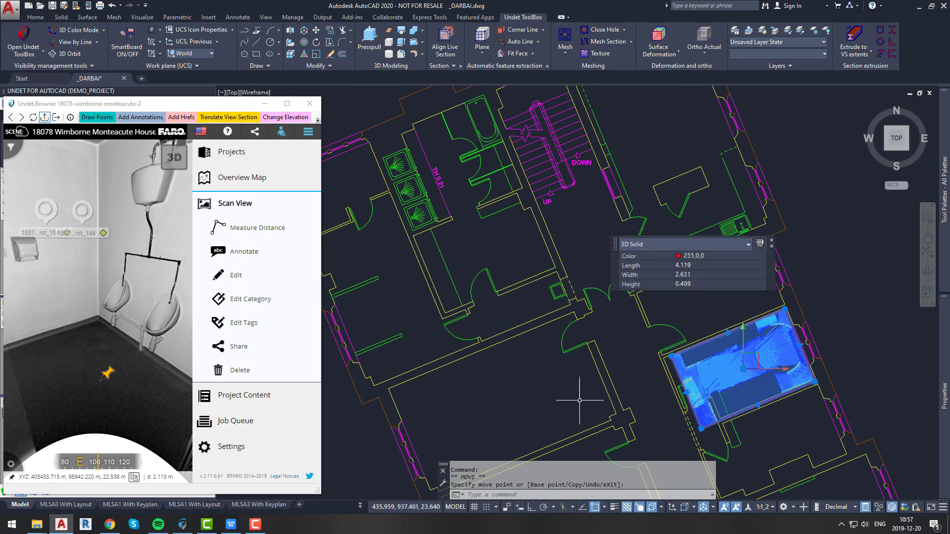
{"action": "left_click", "coordinate": [710, 388]}
{"action": "key", "text": "Escape"}
{"action": "key", "text": "Escape"}
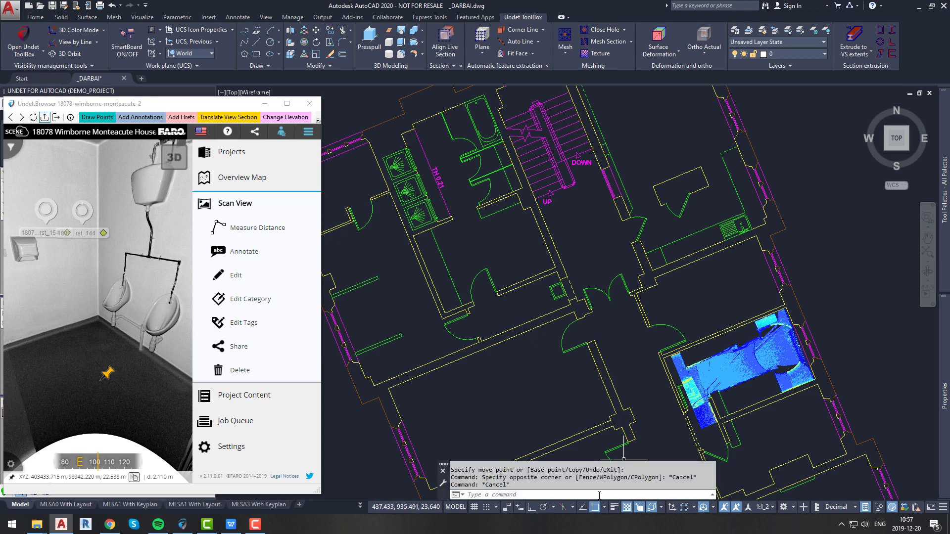
Step: Run UNDET_WS and pick a point in the lower-right room to load its nearby scans
{"action": "type", "text": "UNDET_WS"}
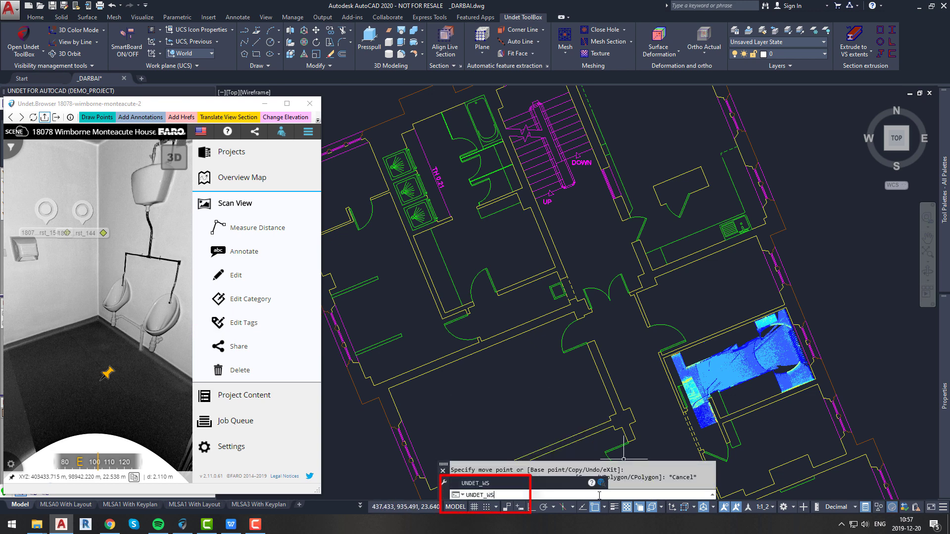
{"action": "key", "text": "Return"}
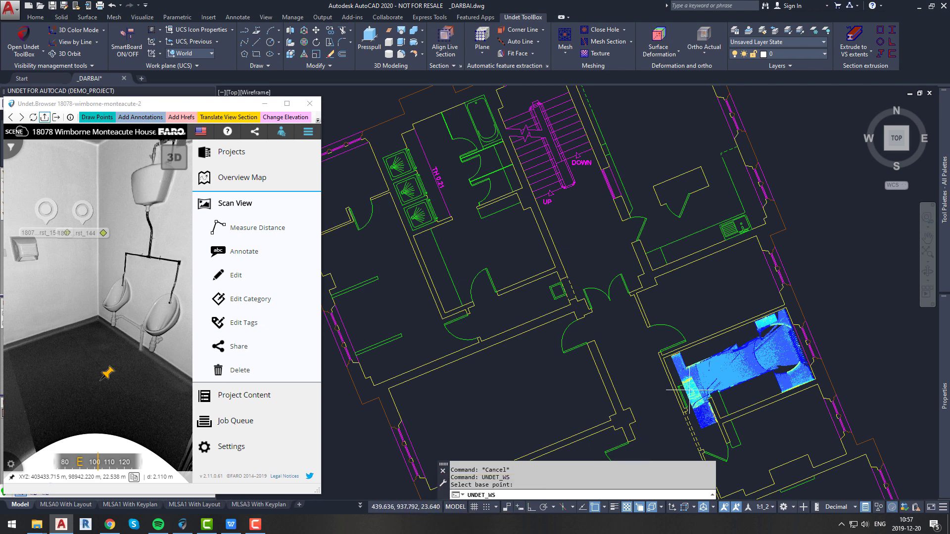
{"action": "left_click", "coordinate": [731, 373]}
{"action": "key", "text": "Escape"}
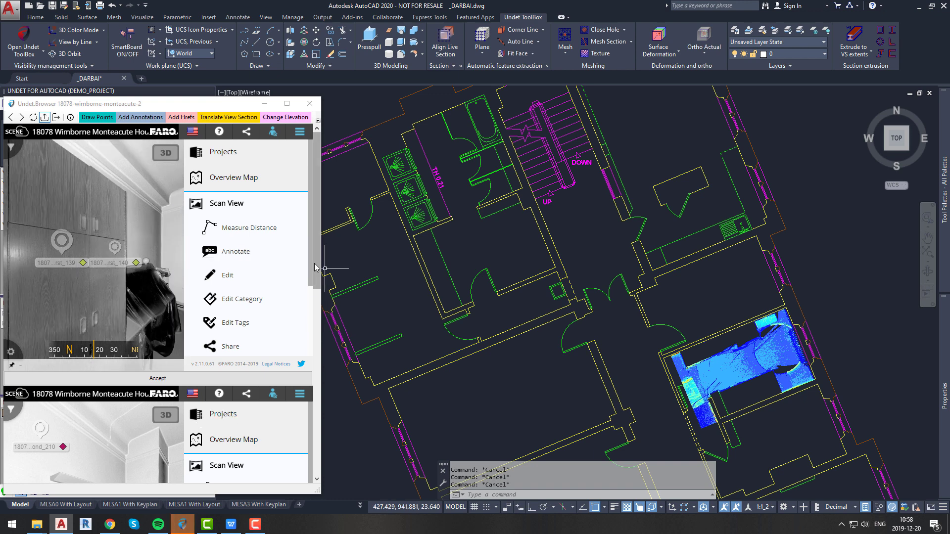
Step: Browse the stacked candidate scans and accept one bedroom scan view
{"action": "scroll", "coordinate": [318, 347], "scroll_direction": "down", "scroll_amount": 4}
{"action": "scroll", "coordinate": [319, 350], "scroll_direction": "down", "scroll_amount": 5}
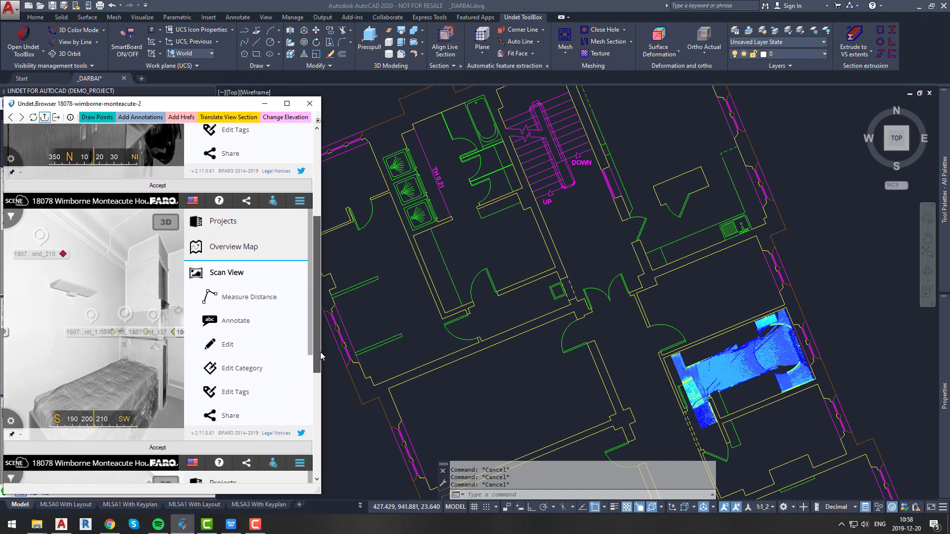
{"action": "scroll", "coordinate": [329, 366], "scroll_direction": "down", "scroll_amount": 2}
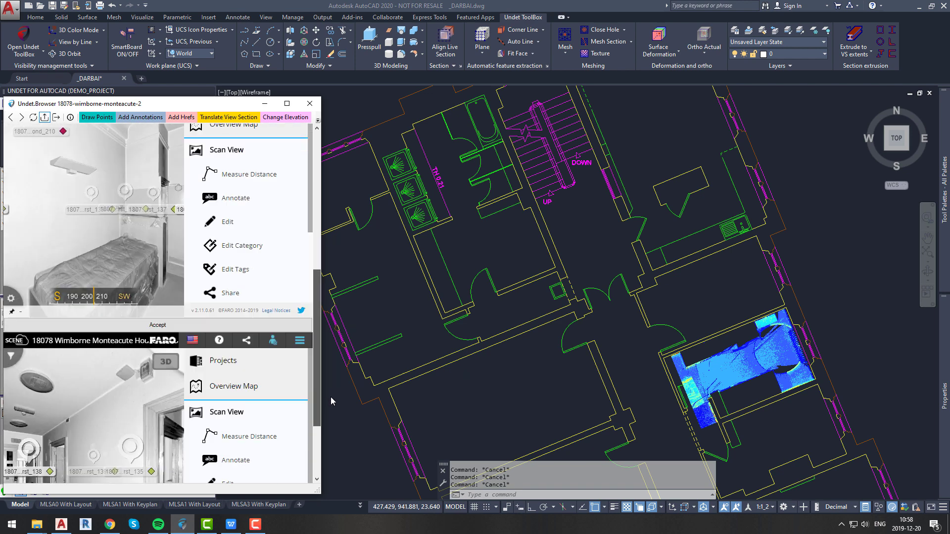
{"action": "scroll", "coordinate": [326, 381], "scroll_direction": "down", "scroll_amount": 2}
{"action": "scroll", "coordinate": [326, 322], "scroll_direction": "down", "scroll_amount": 1}
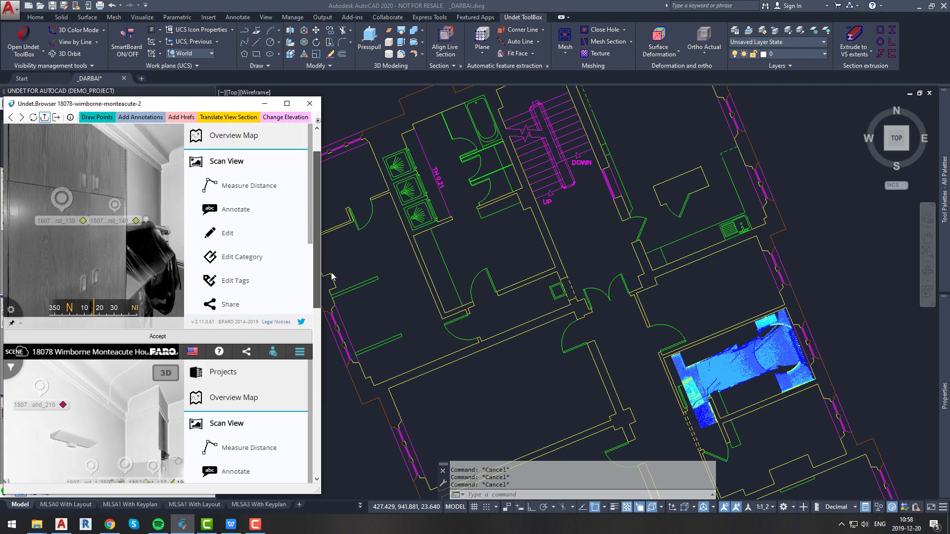
{"action": "scroll", "coordinate": [331, 267], "scroll_direction": "up", "scroll_amount": 1}
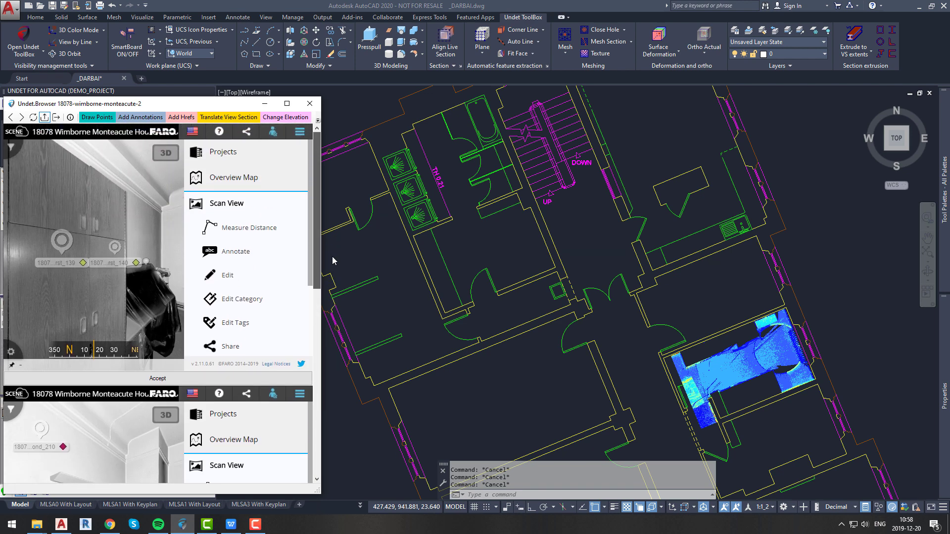
{"action": "scroll", "coordinate": [331, 256], "scroll_direction": "up", "scroll_amount": 3}
{"action": "left_click", "coordinate": [132, 330]}
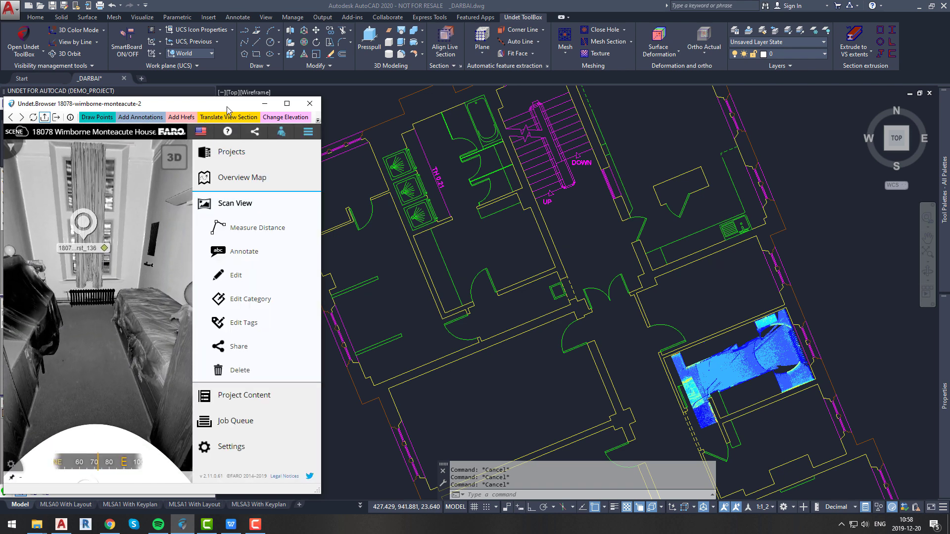
Step: Drop a pushpin in the bedroom scan to show that point's XYZ coordinates
{"action": "left_click", "coordinate": [105, 372]}
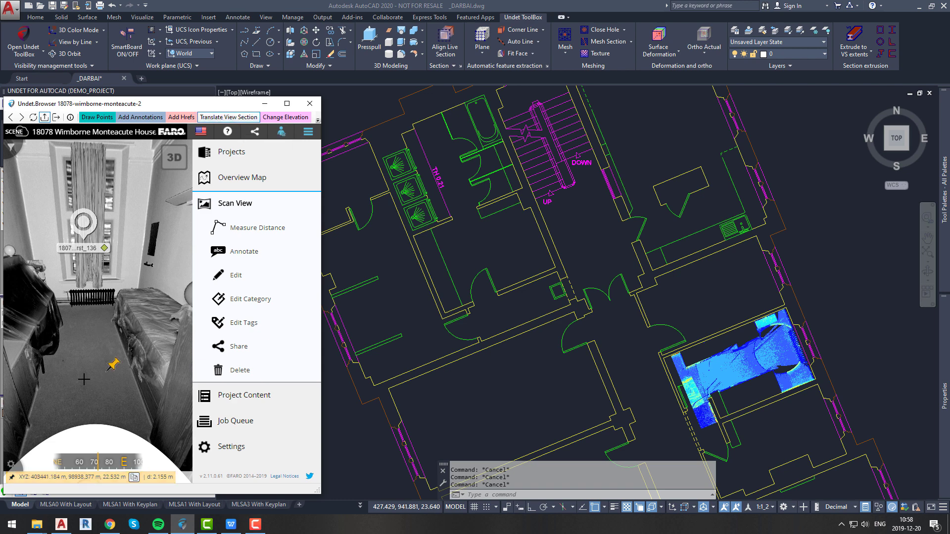
{"action": "scroll", "coordinate": [734, 368], "scroll_direction": "up", "scroll_amount": 2}
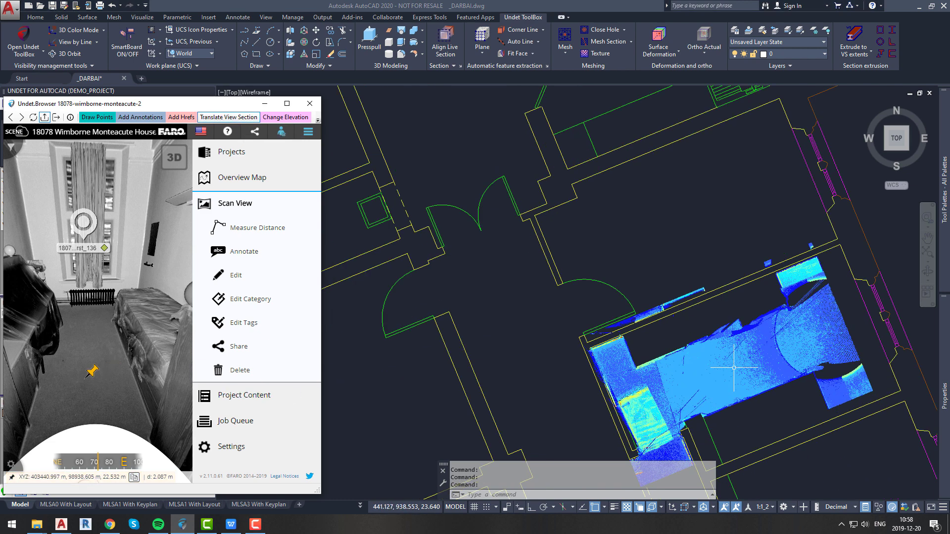
{"action": "scroll", "coordinate": [734, 368], "scroll_direction": "up", "scroll_amount": 3}
{"action": "scroll", "coordinate": [733, 367], "scroll_direction": "down", "scroll_amount": 5}
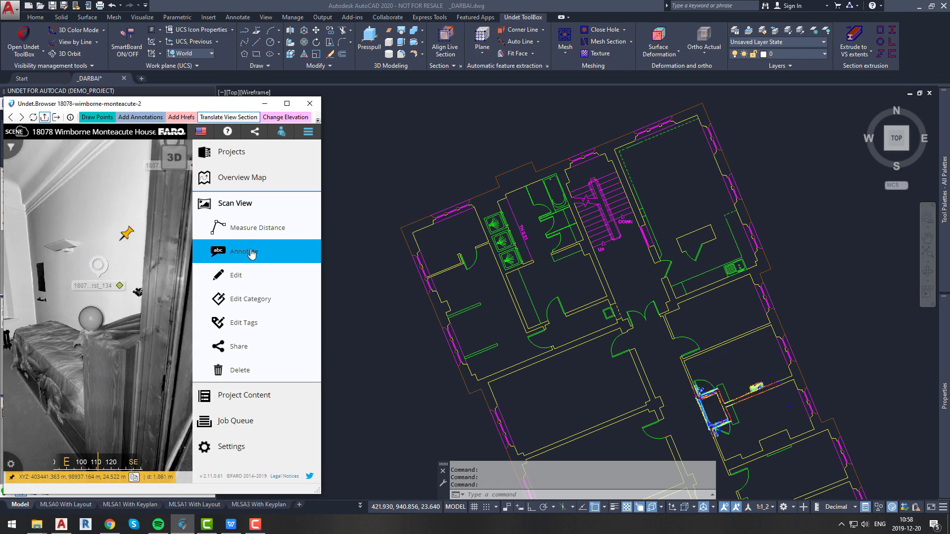
Step: Move the view section to another room and pick a wall point to load matching scans
{"action": "left_click", "coordinate": [239, 123]}
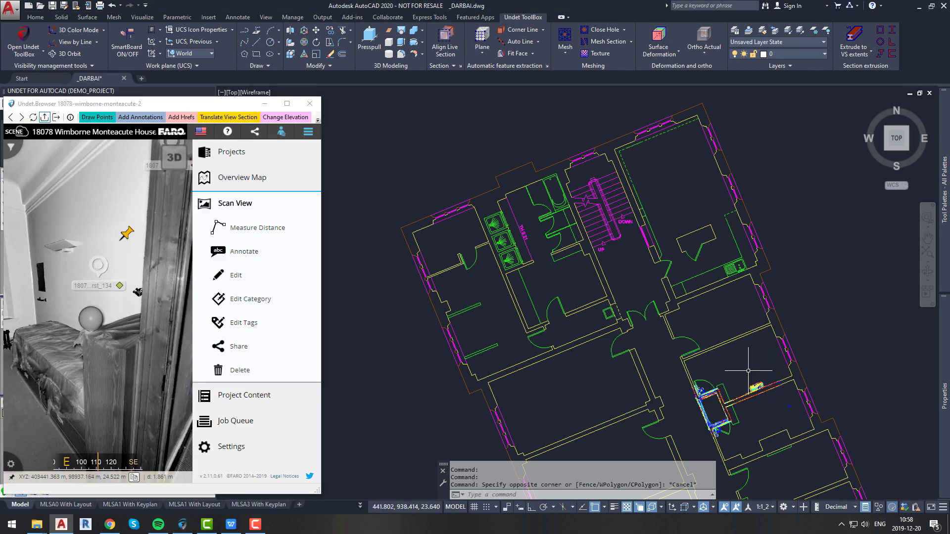
{"action": "left_click", "coordinate": [748, 387]}
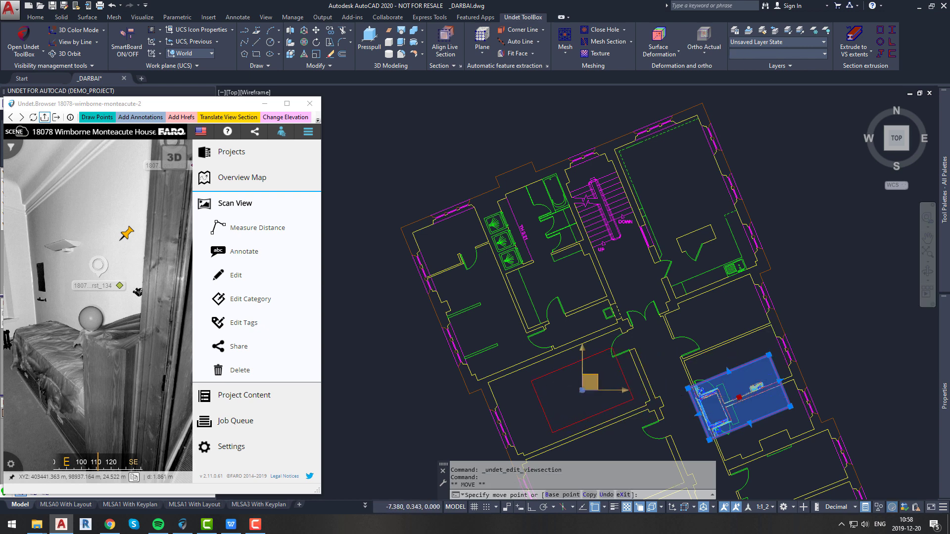
{"action": "key", "text": "Escape"}
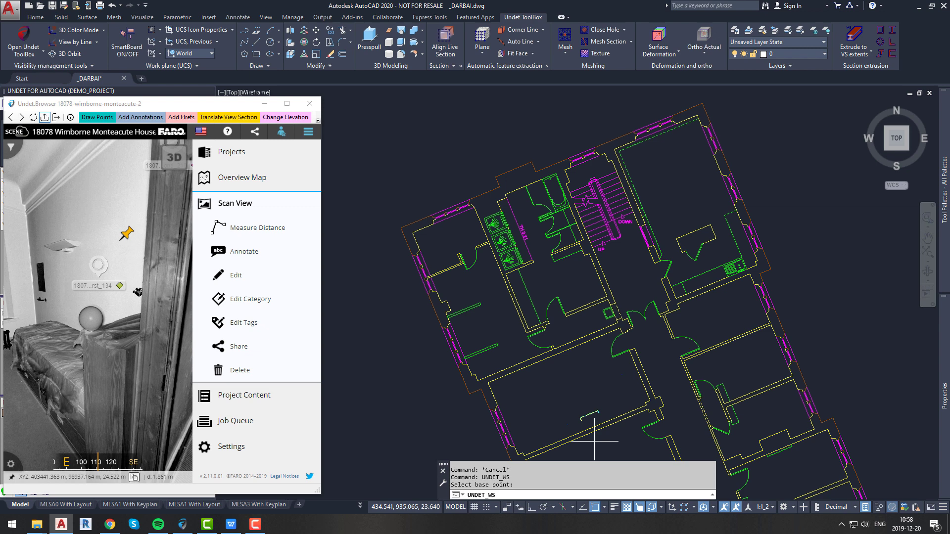
{"action": "scroll", "coordinate": [592, 416], "scroll_direction": "up", "scroll_amount": 5}
{"action": "key", "text": "Escape"}
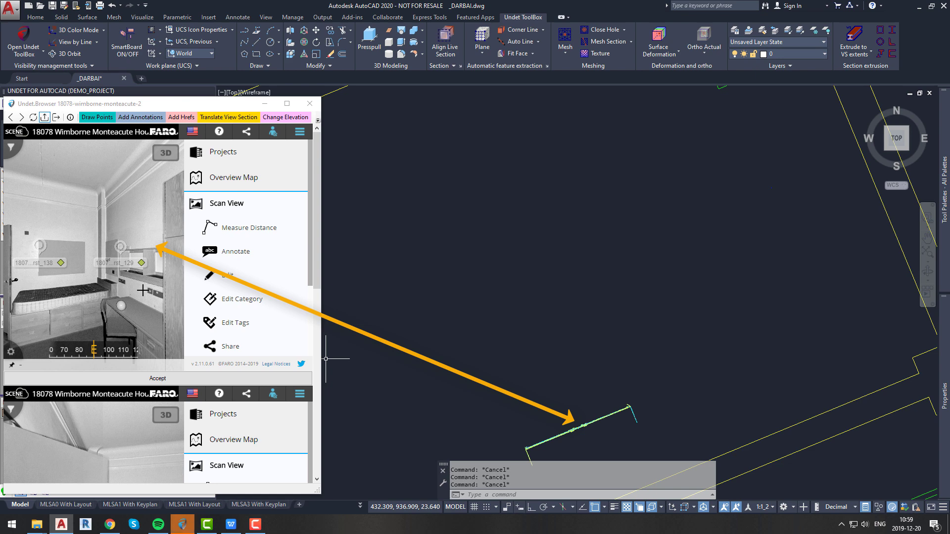
Step: Scroll the Undet Browser list down to the room's second candidate scan view
{"action": "scroll", "coordinate": [269, 254], "scroll_direction": "down", "scroll_amount": 2}
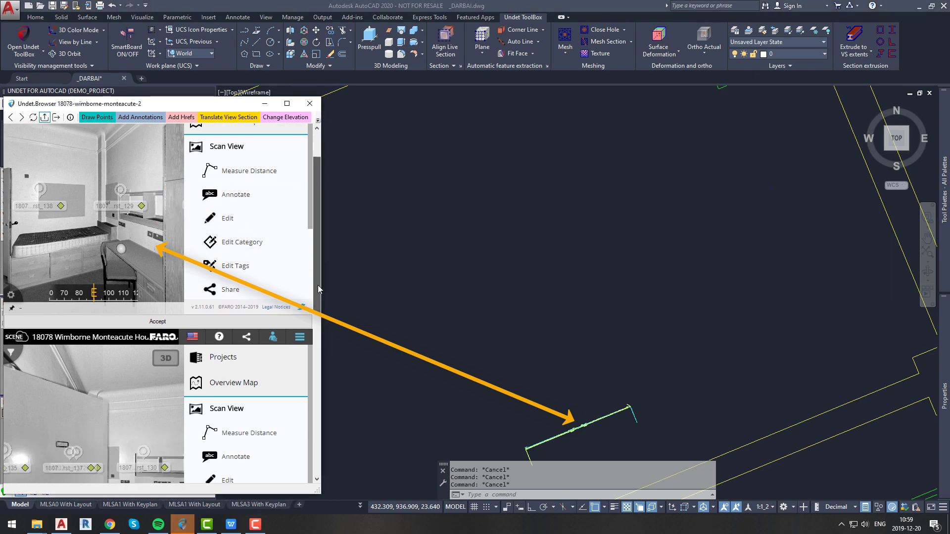
{"action": "scroll", "coordinate": [270, 254], "scroll_direction": "down", "scroll_amount": 3}
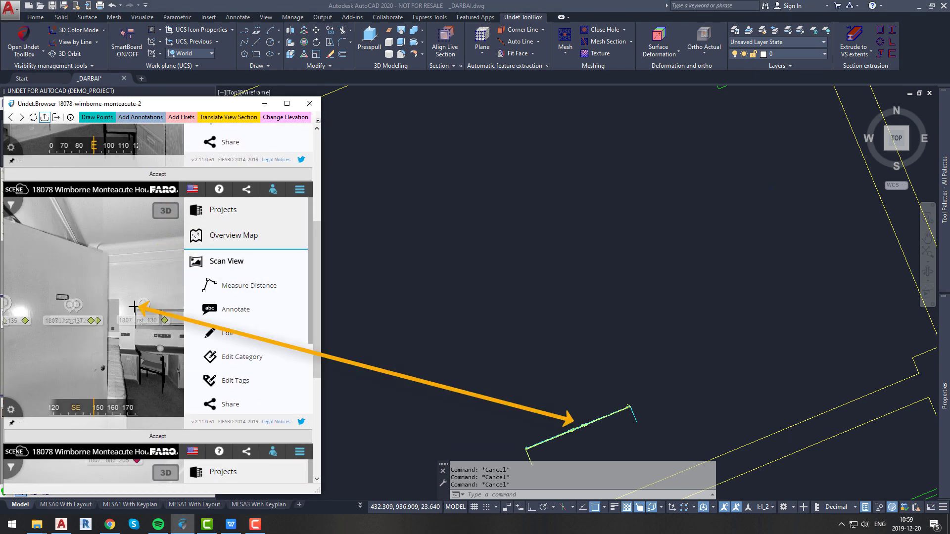